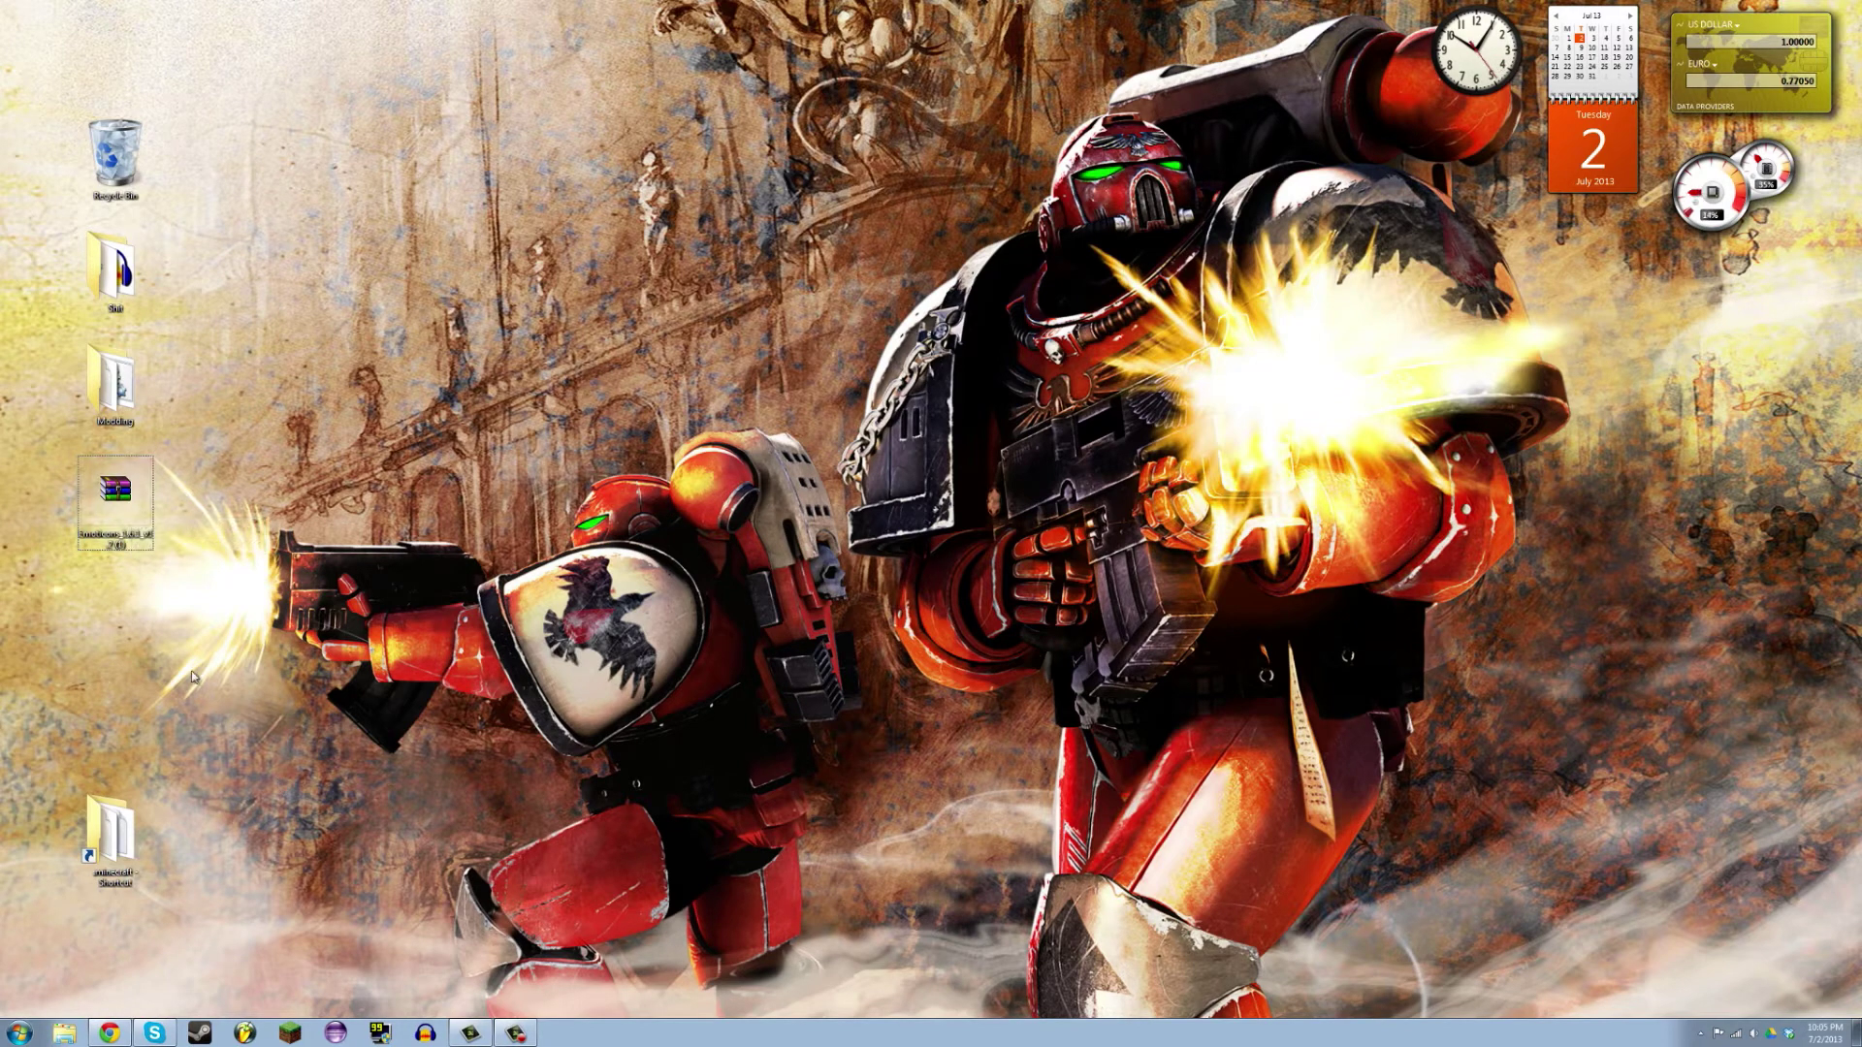
Move the Emoticons archive to the desktop centre and restore the forum thread window
{"action": "left_click_drag", "start_coordinate": [114, 495], "coordinate": [502, 381]}
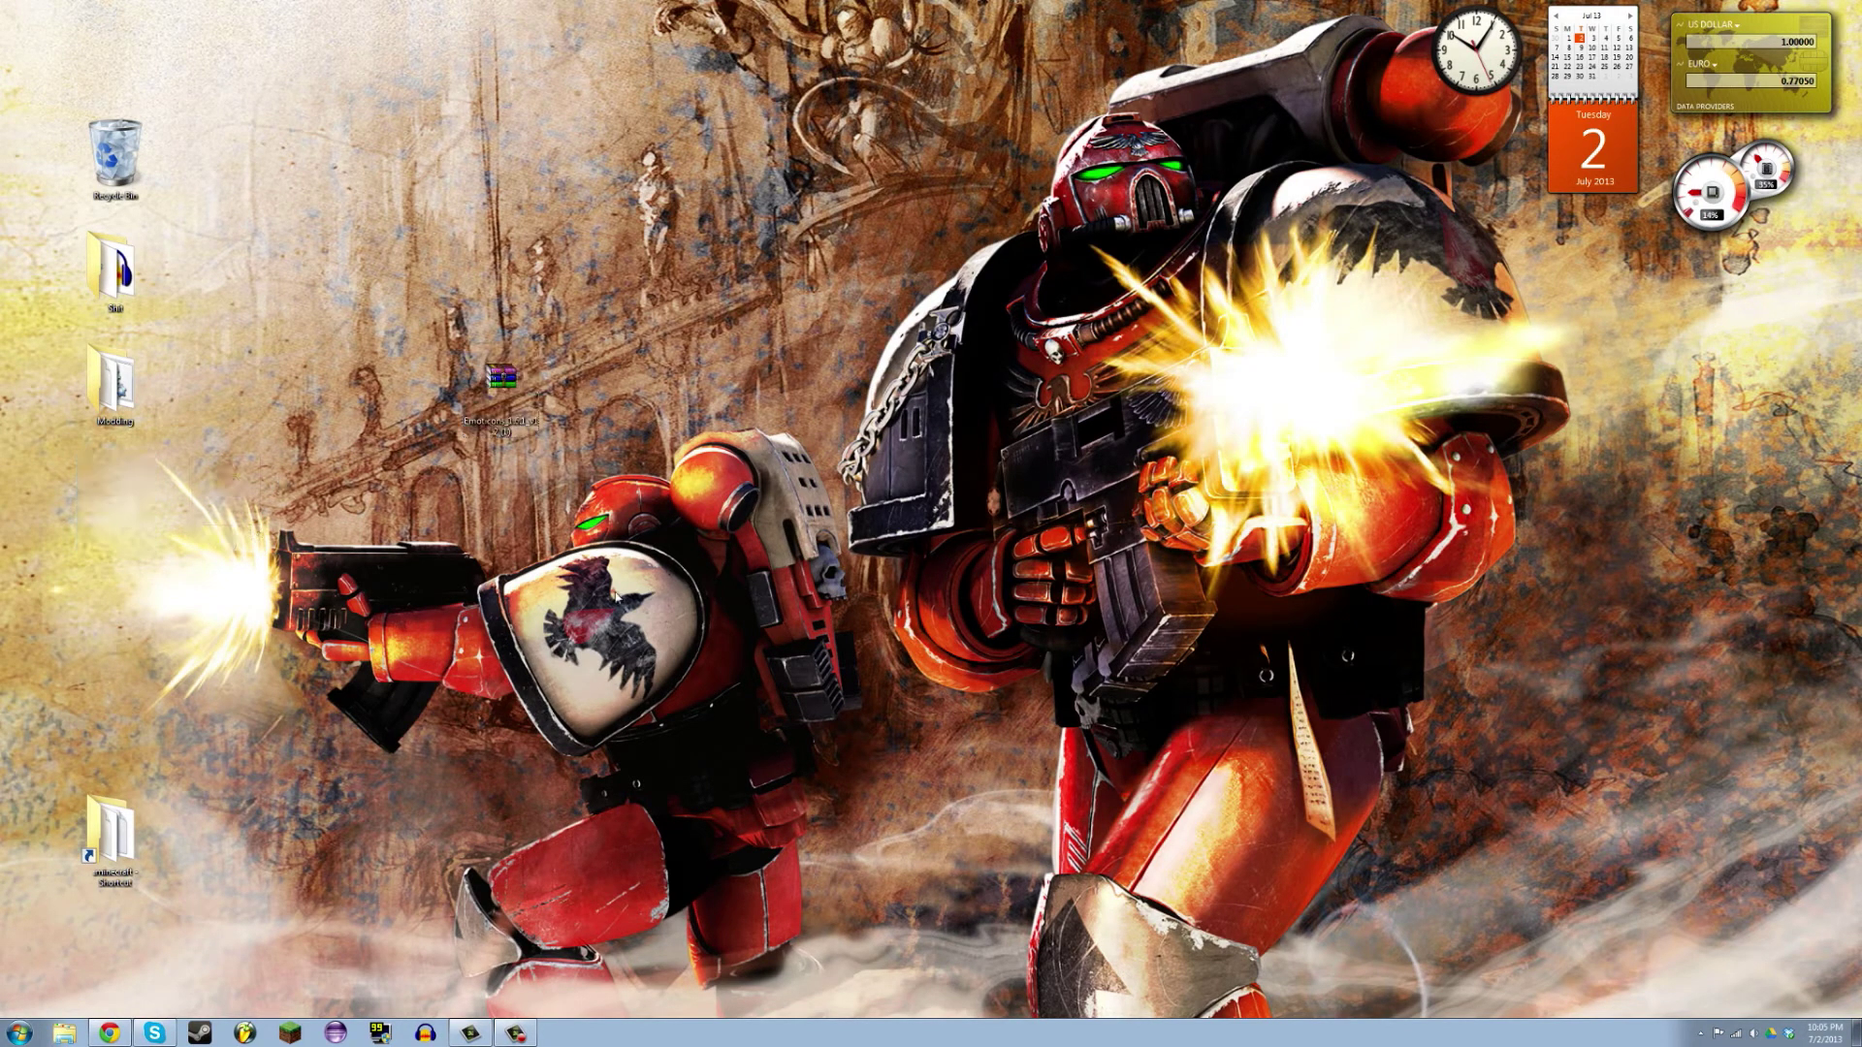
{"action": "left_click", "coordinate": [110, 1032]}
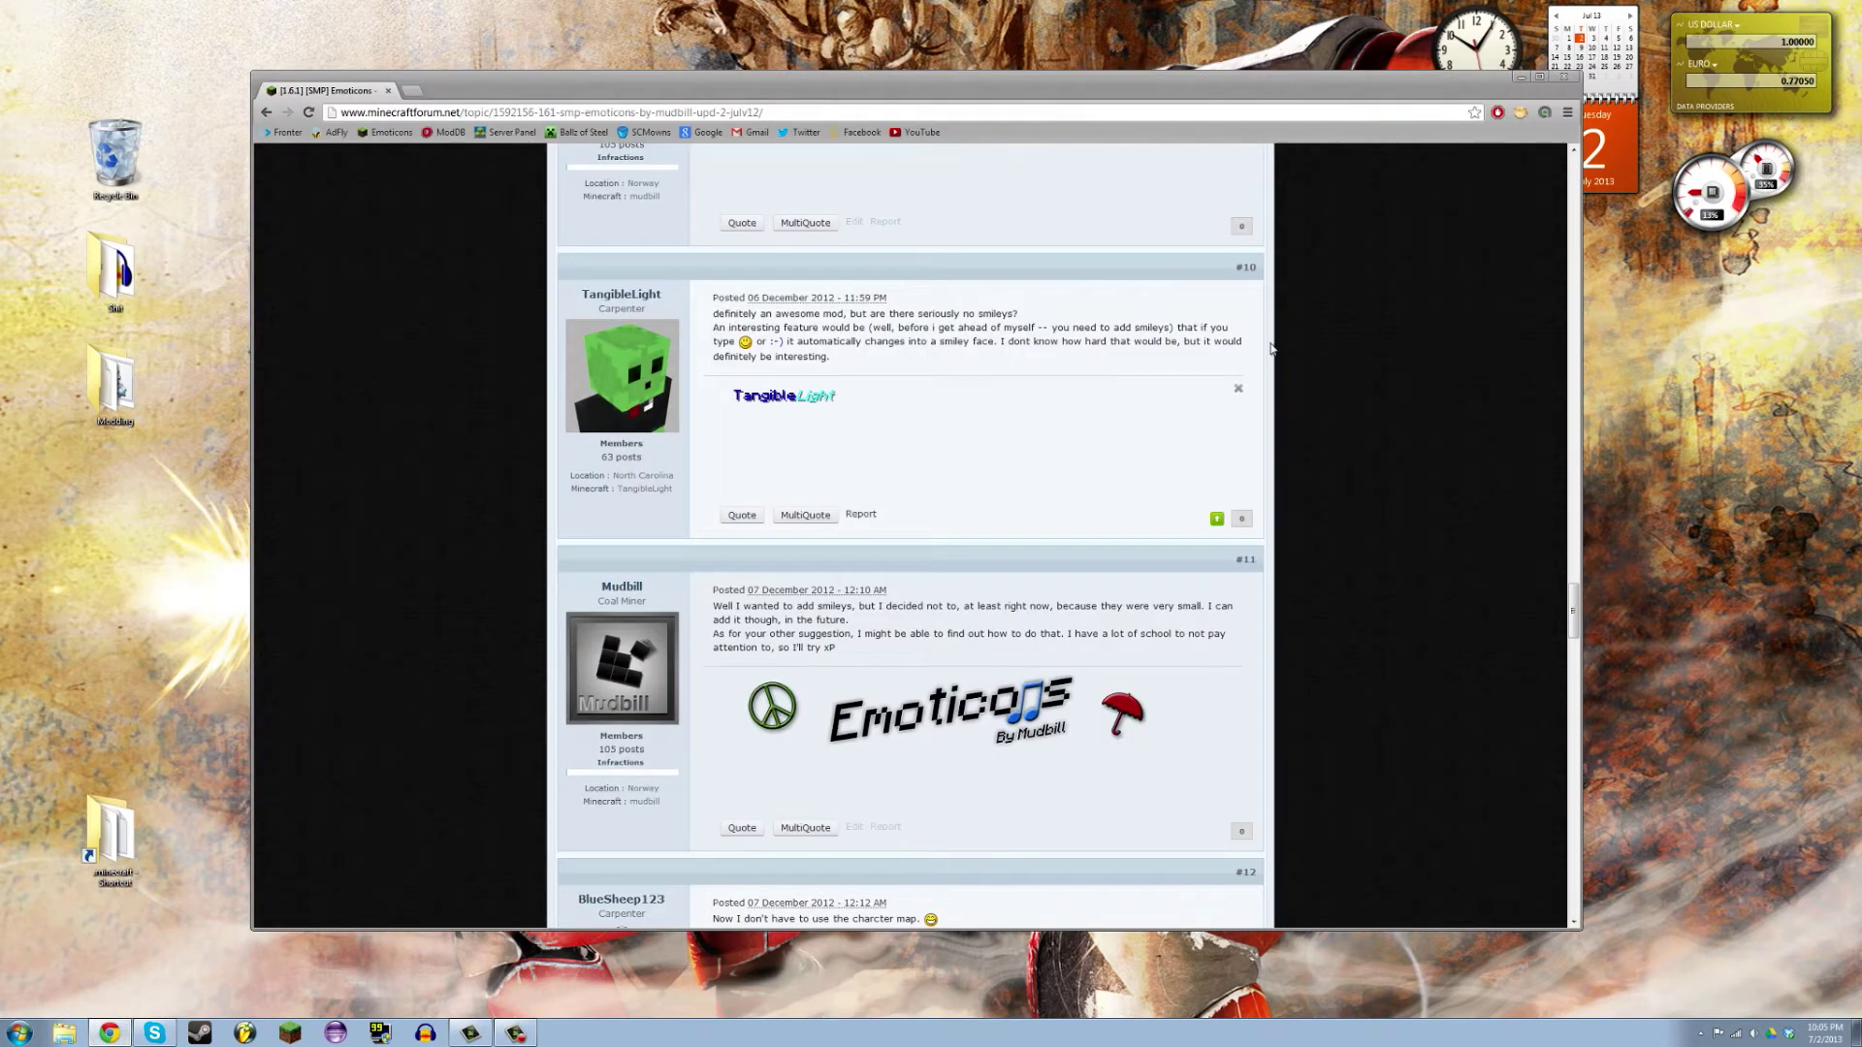
Scroll to the thread's Downloads section and expand the Old Versions spoiler
{"action": "left_click_drag", "start_coordinate": [1572, 616], "coordinate": [1572, 165]}
{"action": "scroll", "coordinate": [1047, 524], "scroll_direction": "down", "scroll_amount": 2}
{"action": "scroll", "coordinate": [1047, 524], "scroll_direction": "down", "scroll_amount": 2}
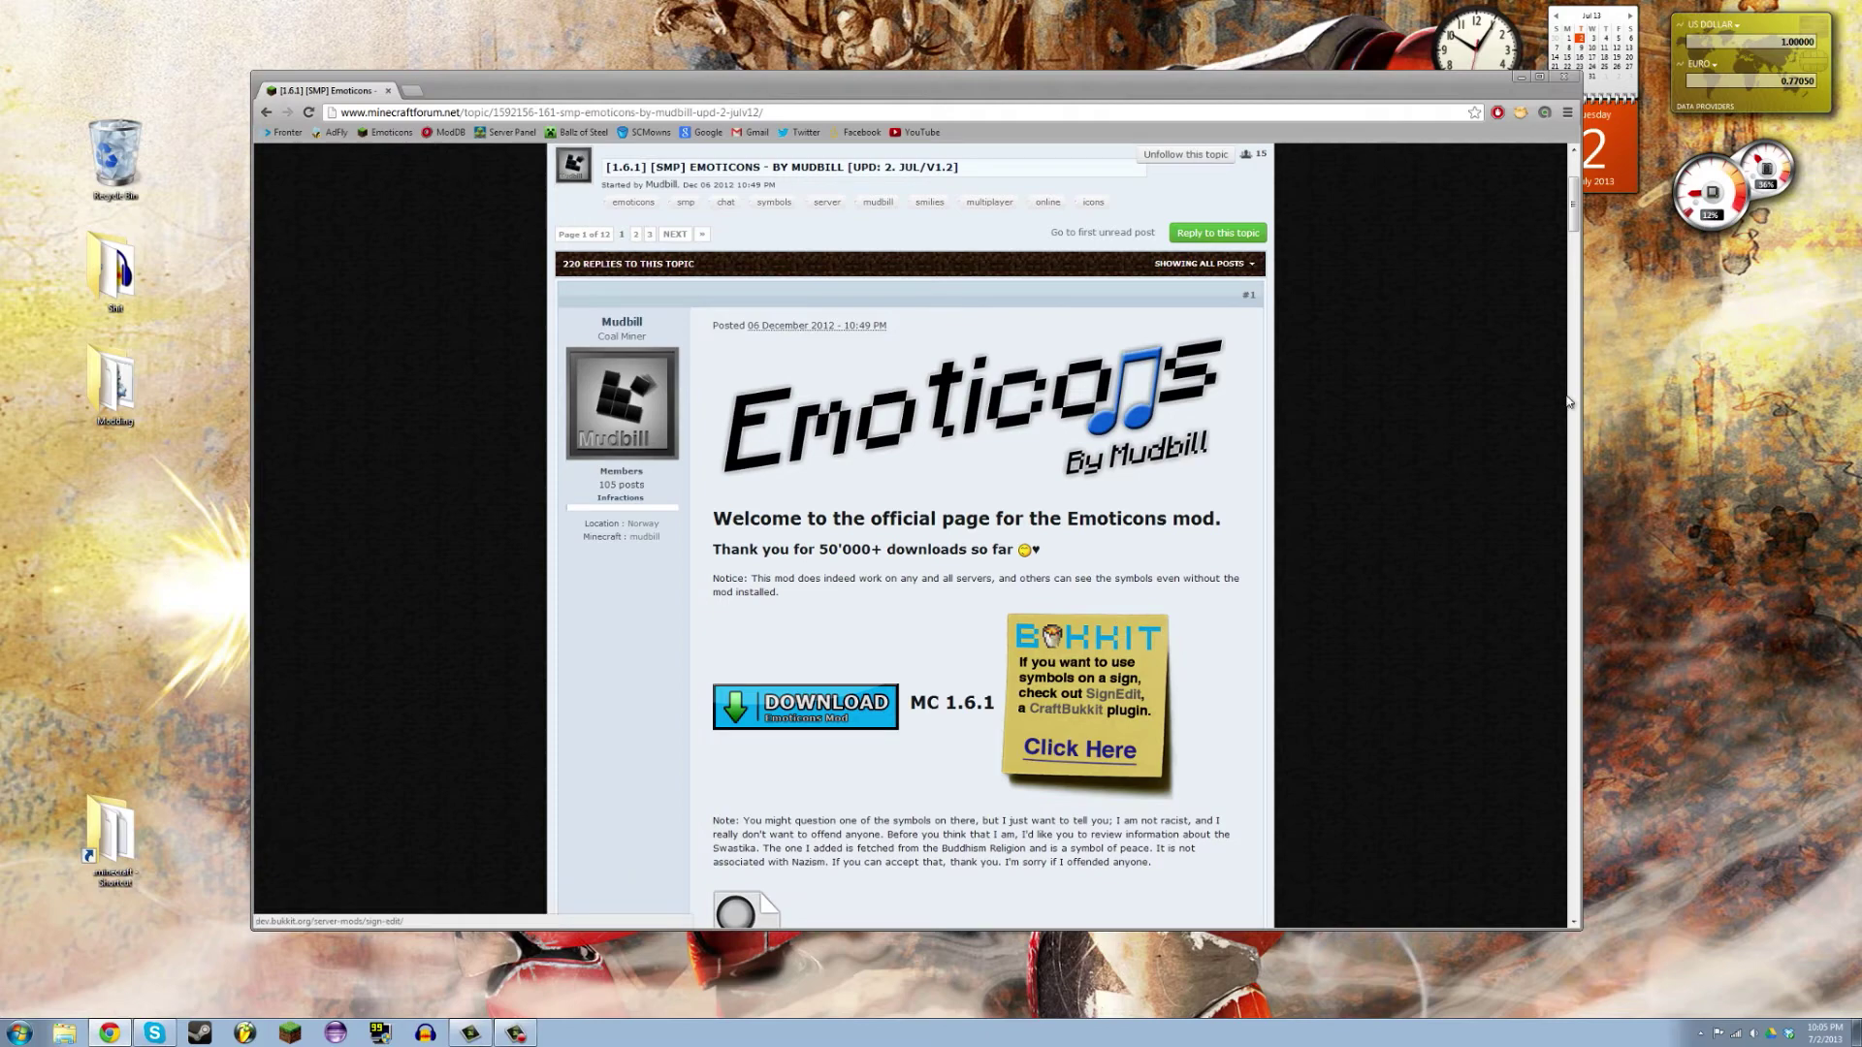
{"action": "left_click_drag", "start_coordinate": [1574, 197], "coordinate": [1573, 308]}
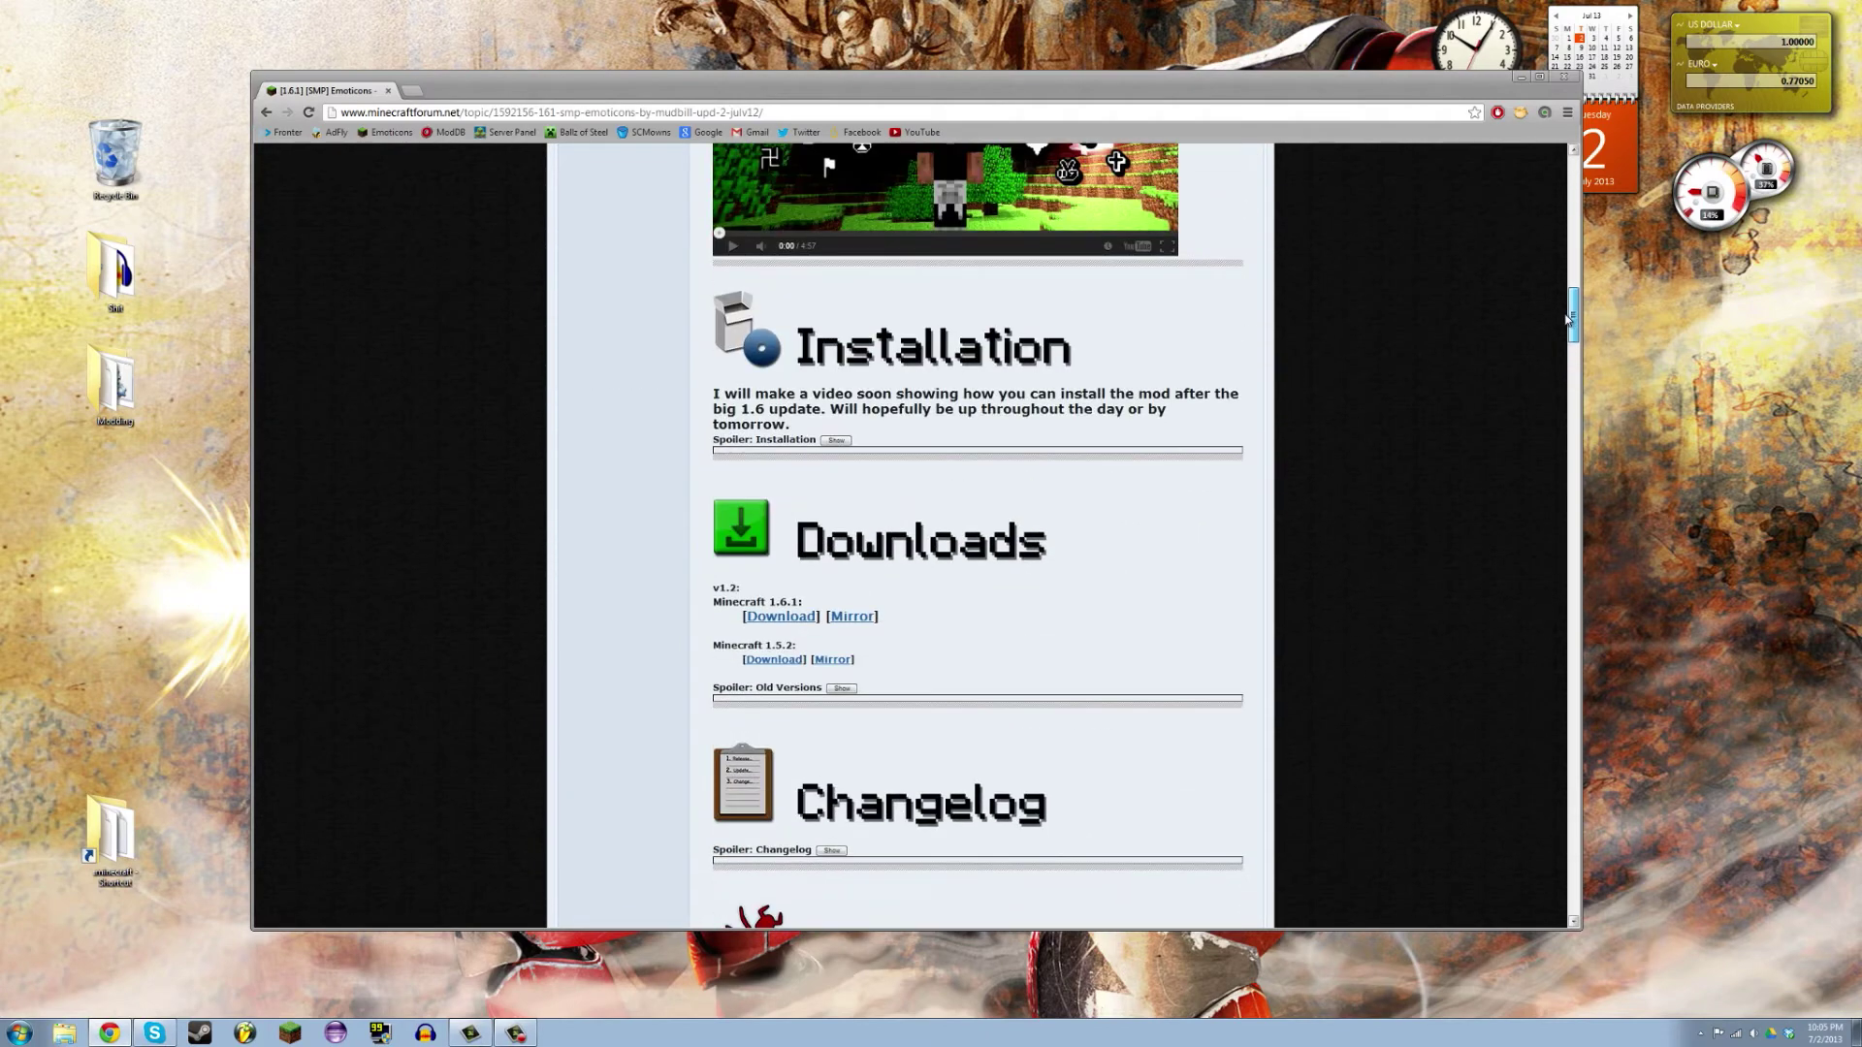
{"action": "left_click", "coordinate": [842, 692]}
{"action": "scroll", "coordinate": [947, 636], "scroll_direction": "down", "scroll_amount": 3}
{"action": "scroll", "coordinate": [918, 643], "scroll_direction": "up", "scroll_amount": 3}
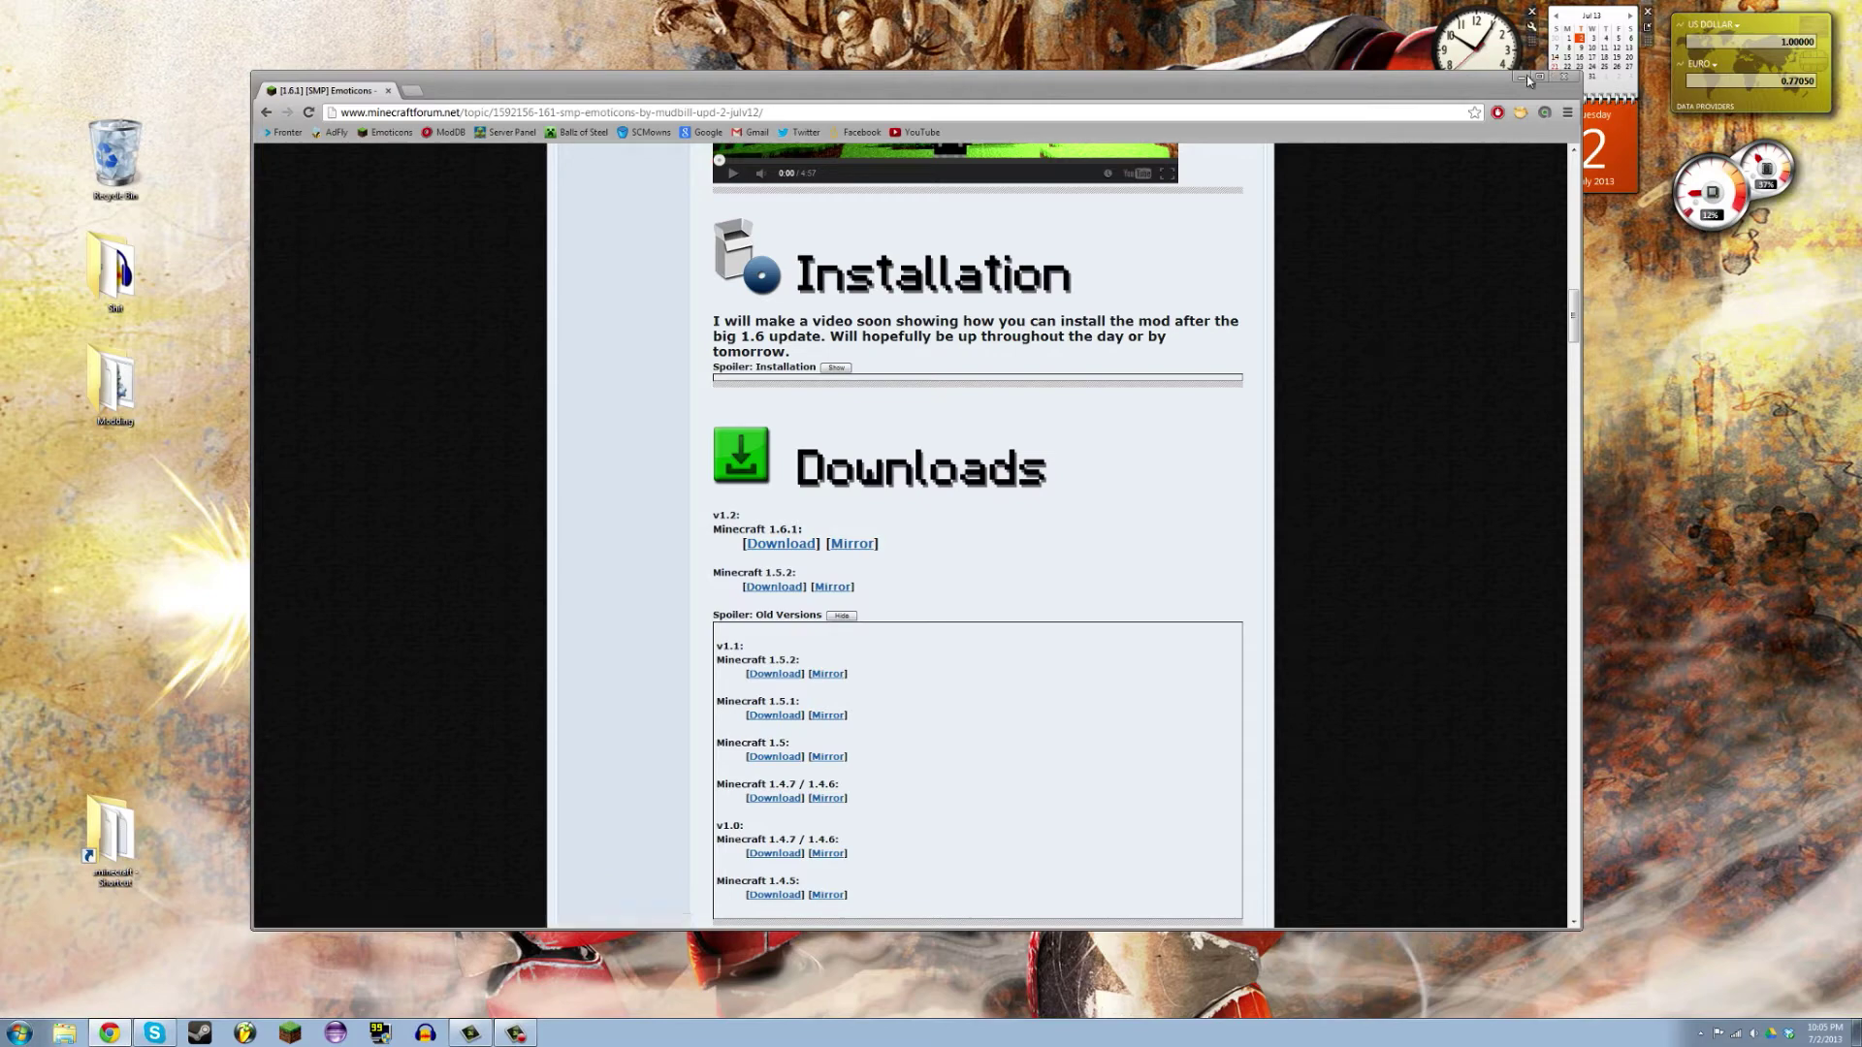
Show the desktop and reposition the Emoticons archive icon further down-left
{"action": "key", "text": "super+d"}
{"action": "left_click_drag", "start_coordinate": [501, 390], "coordinate": [352, 502]}
{"action": "left_click", "coordinate": [408, 483]}
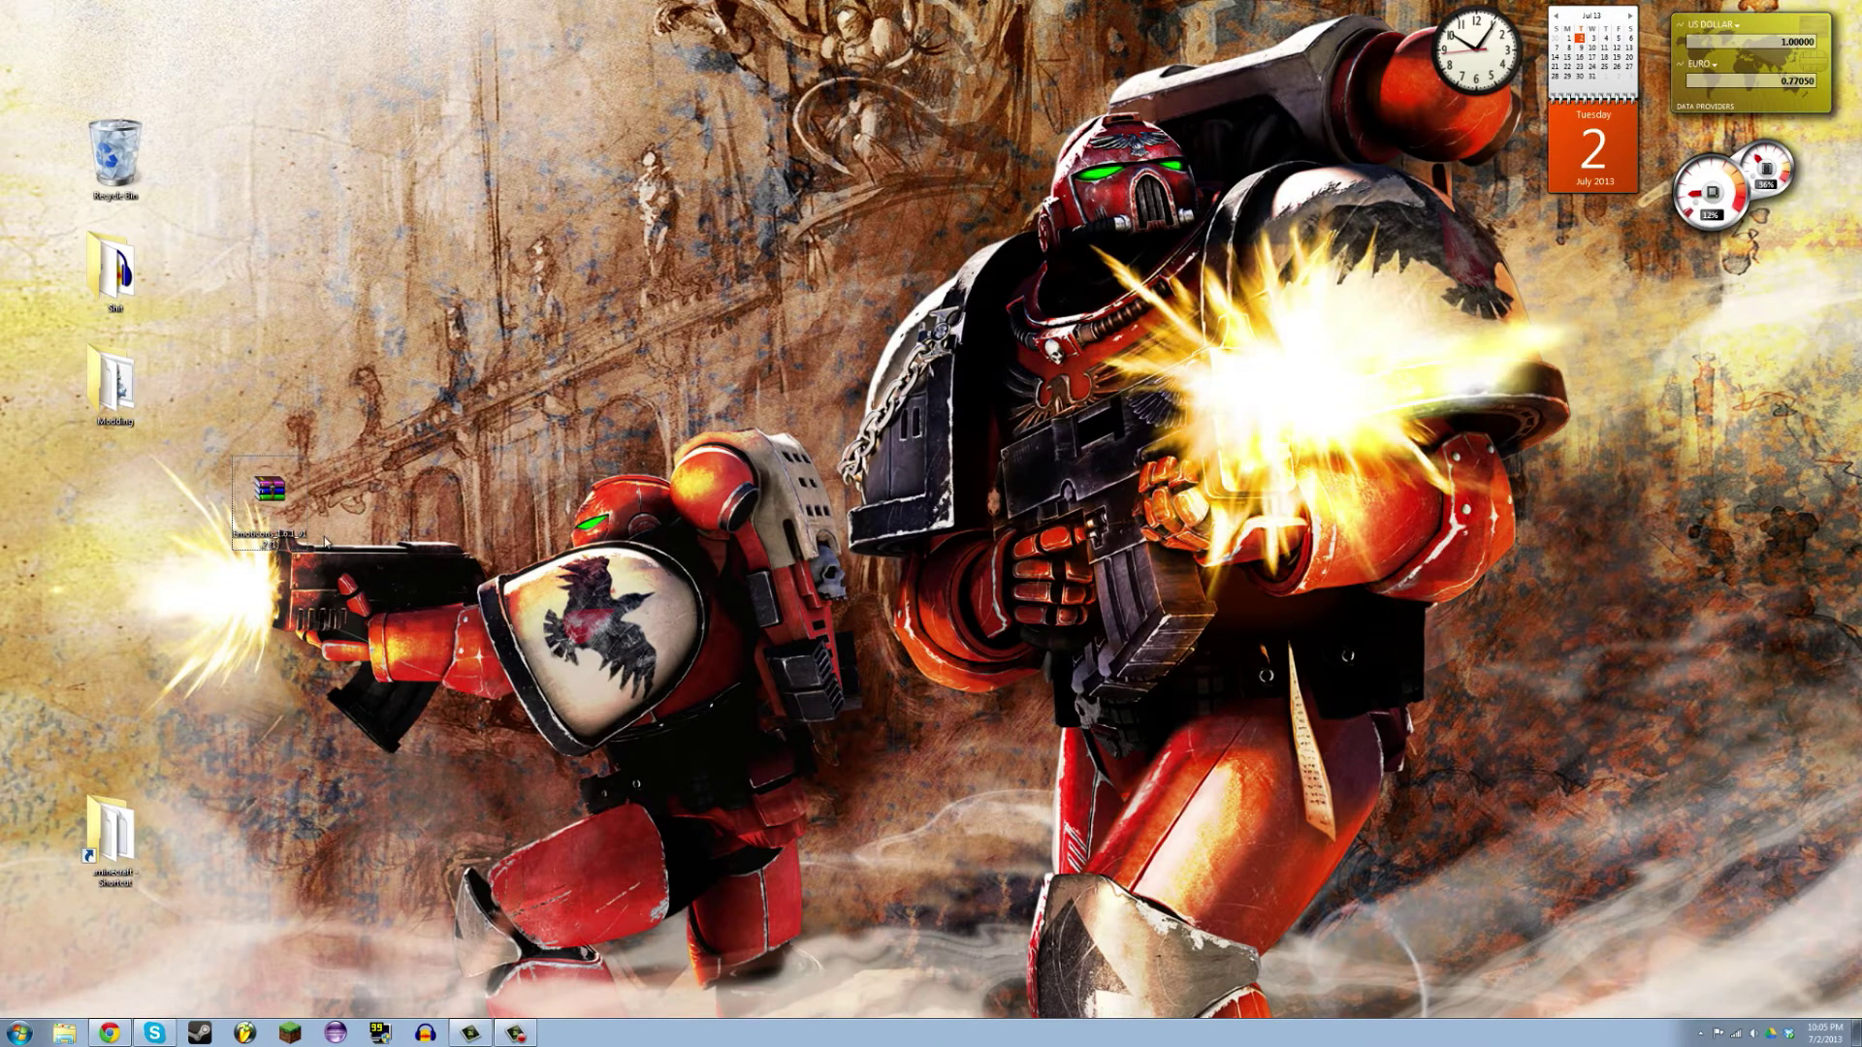
Launch Minecraft Launcher 1.0.8 from the taskbar and shift its window left
{"action": "left_click", "coordinate": [289, 1034]}
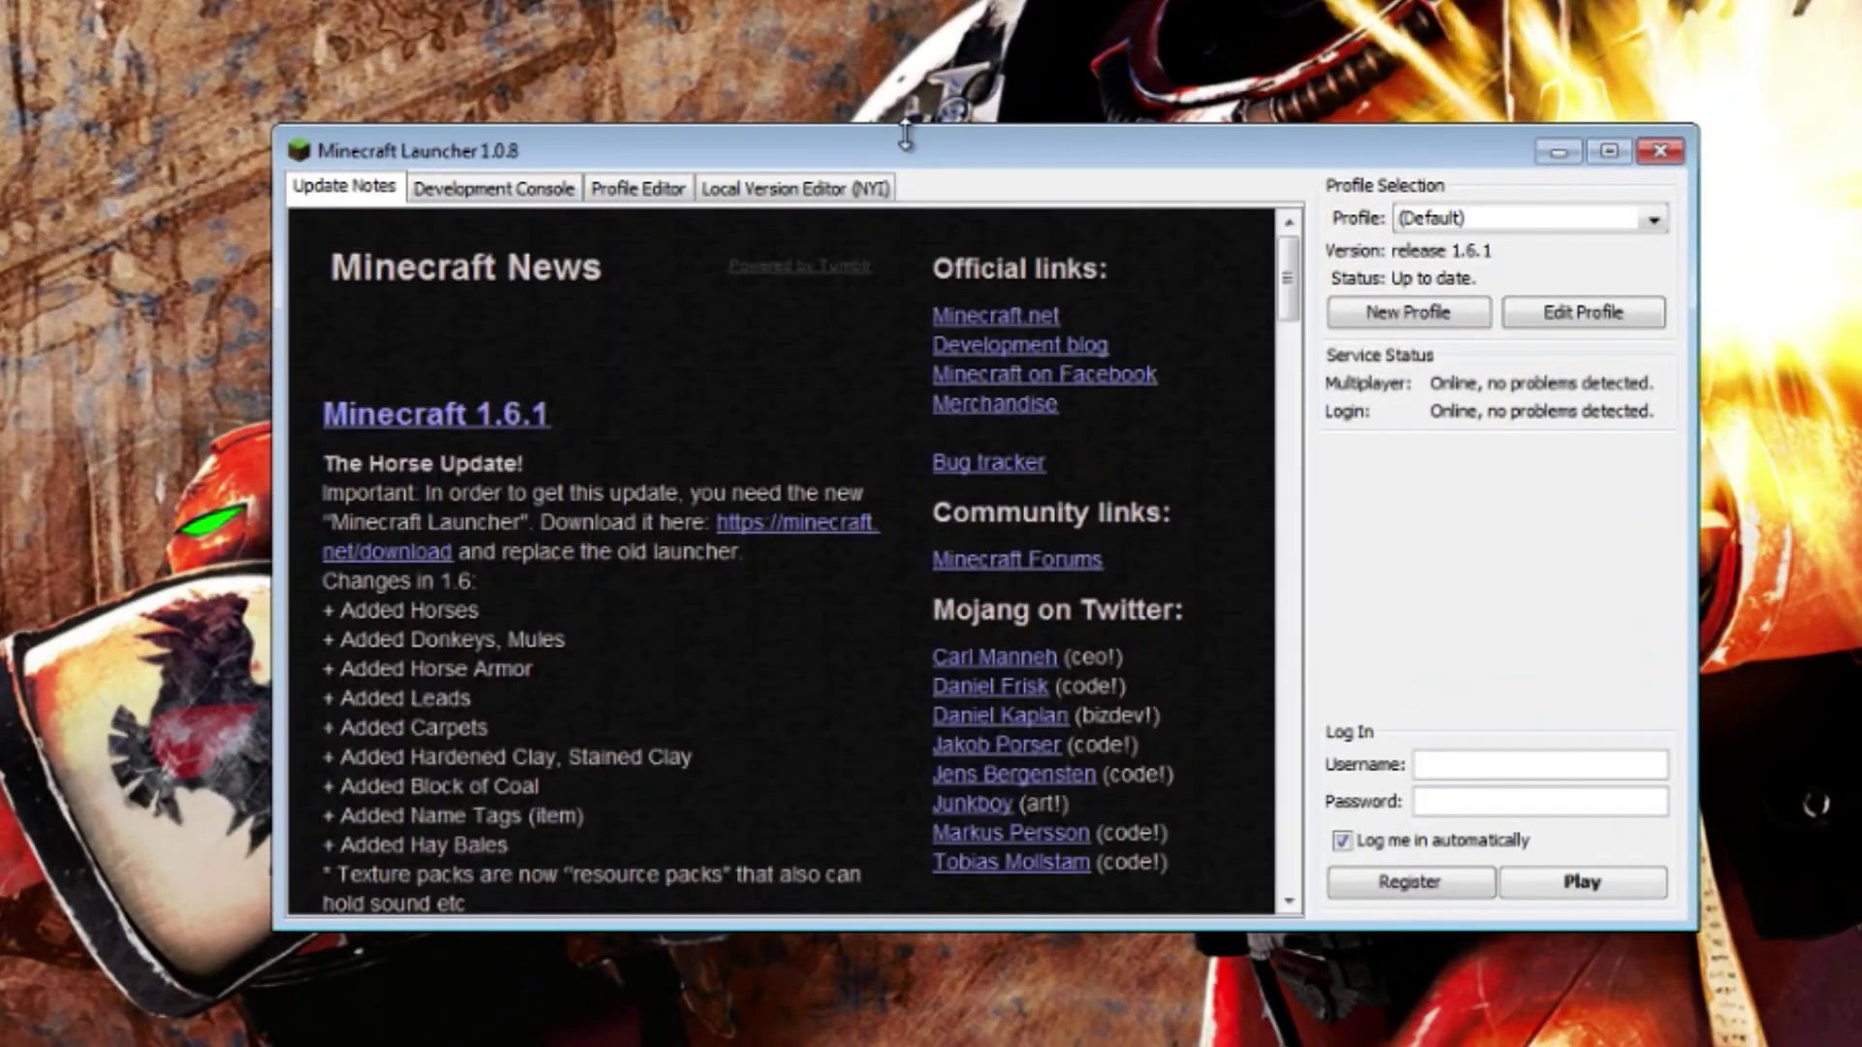
{"action": "left_click_drag", "start_coordinate": [964, 153], "coordinate": [766, 167]}
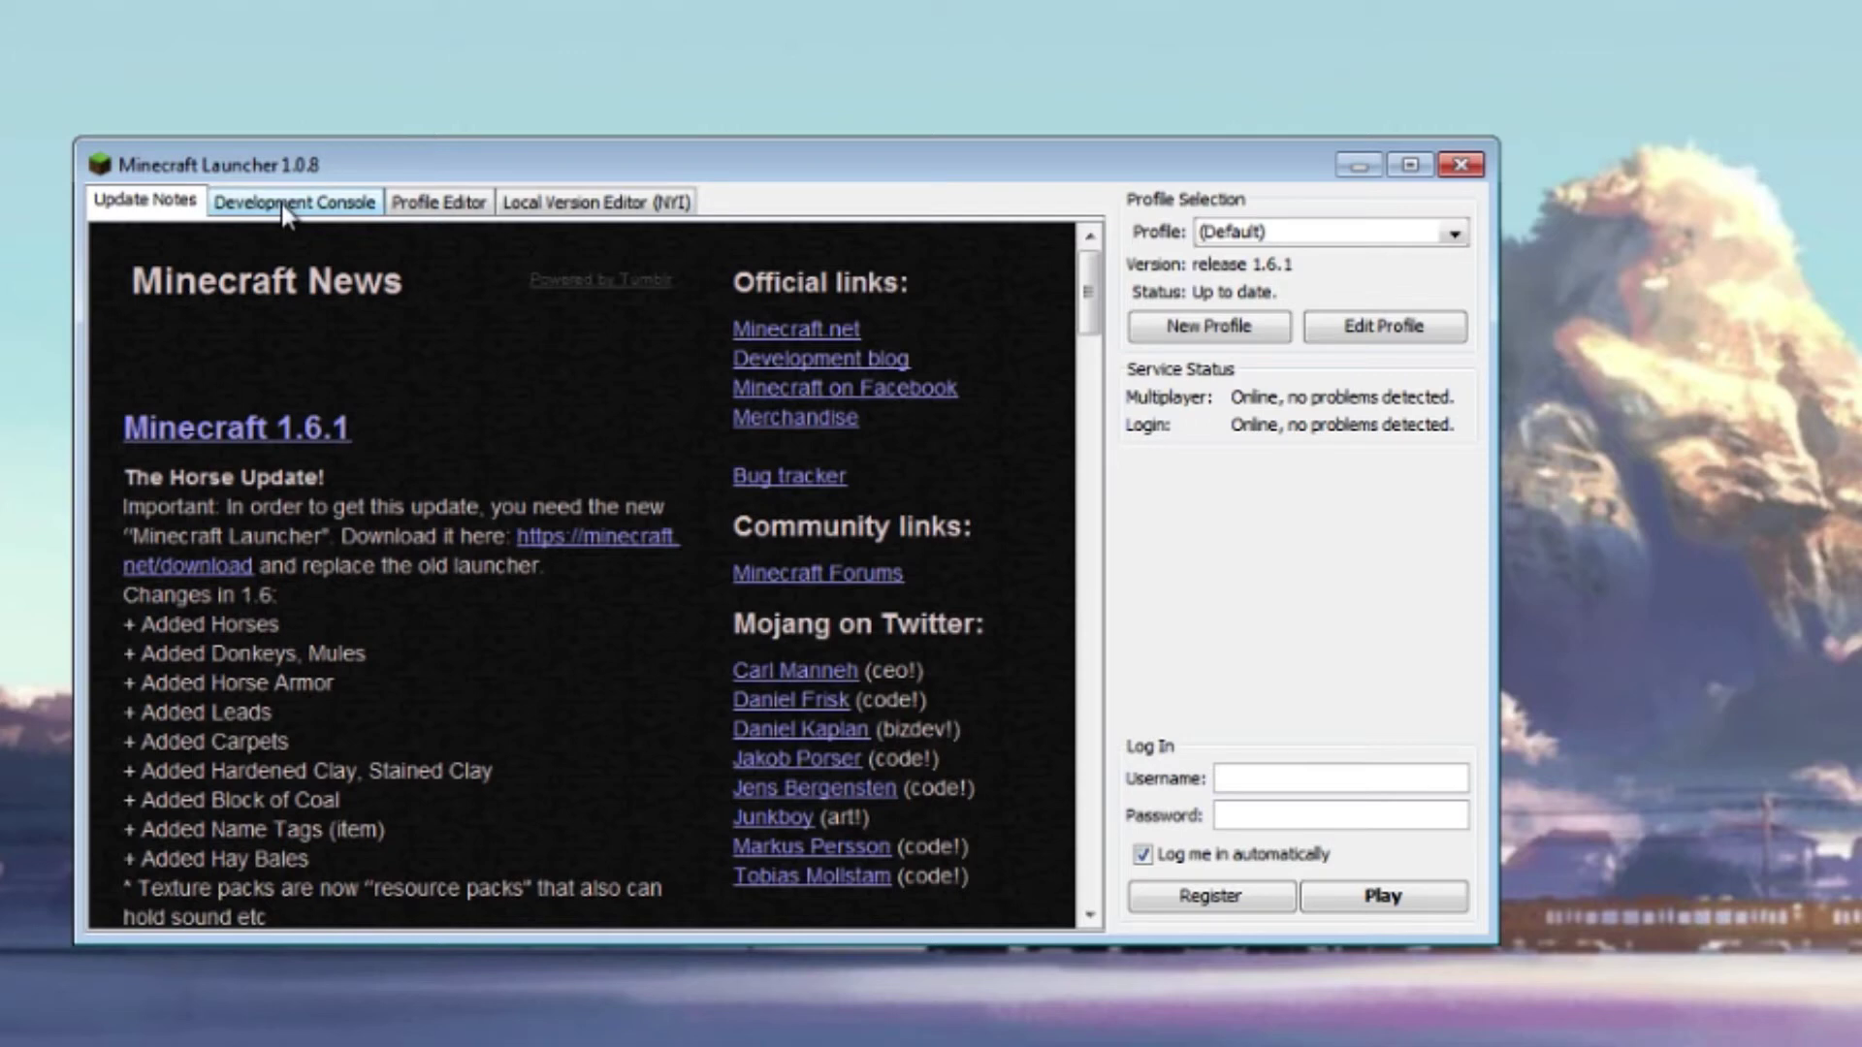
Check the Development Console log and switch between Profile Editor and Local Version Editor
{"action": "left_click", "coordinate": [312, 205]}
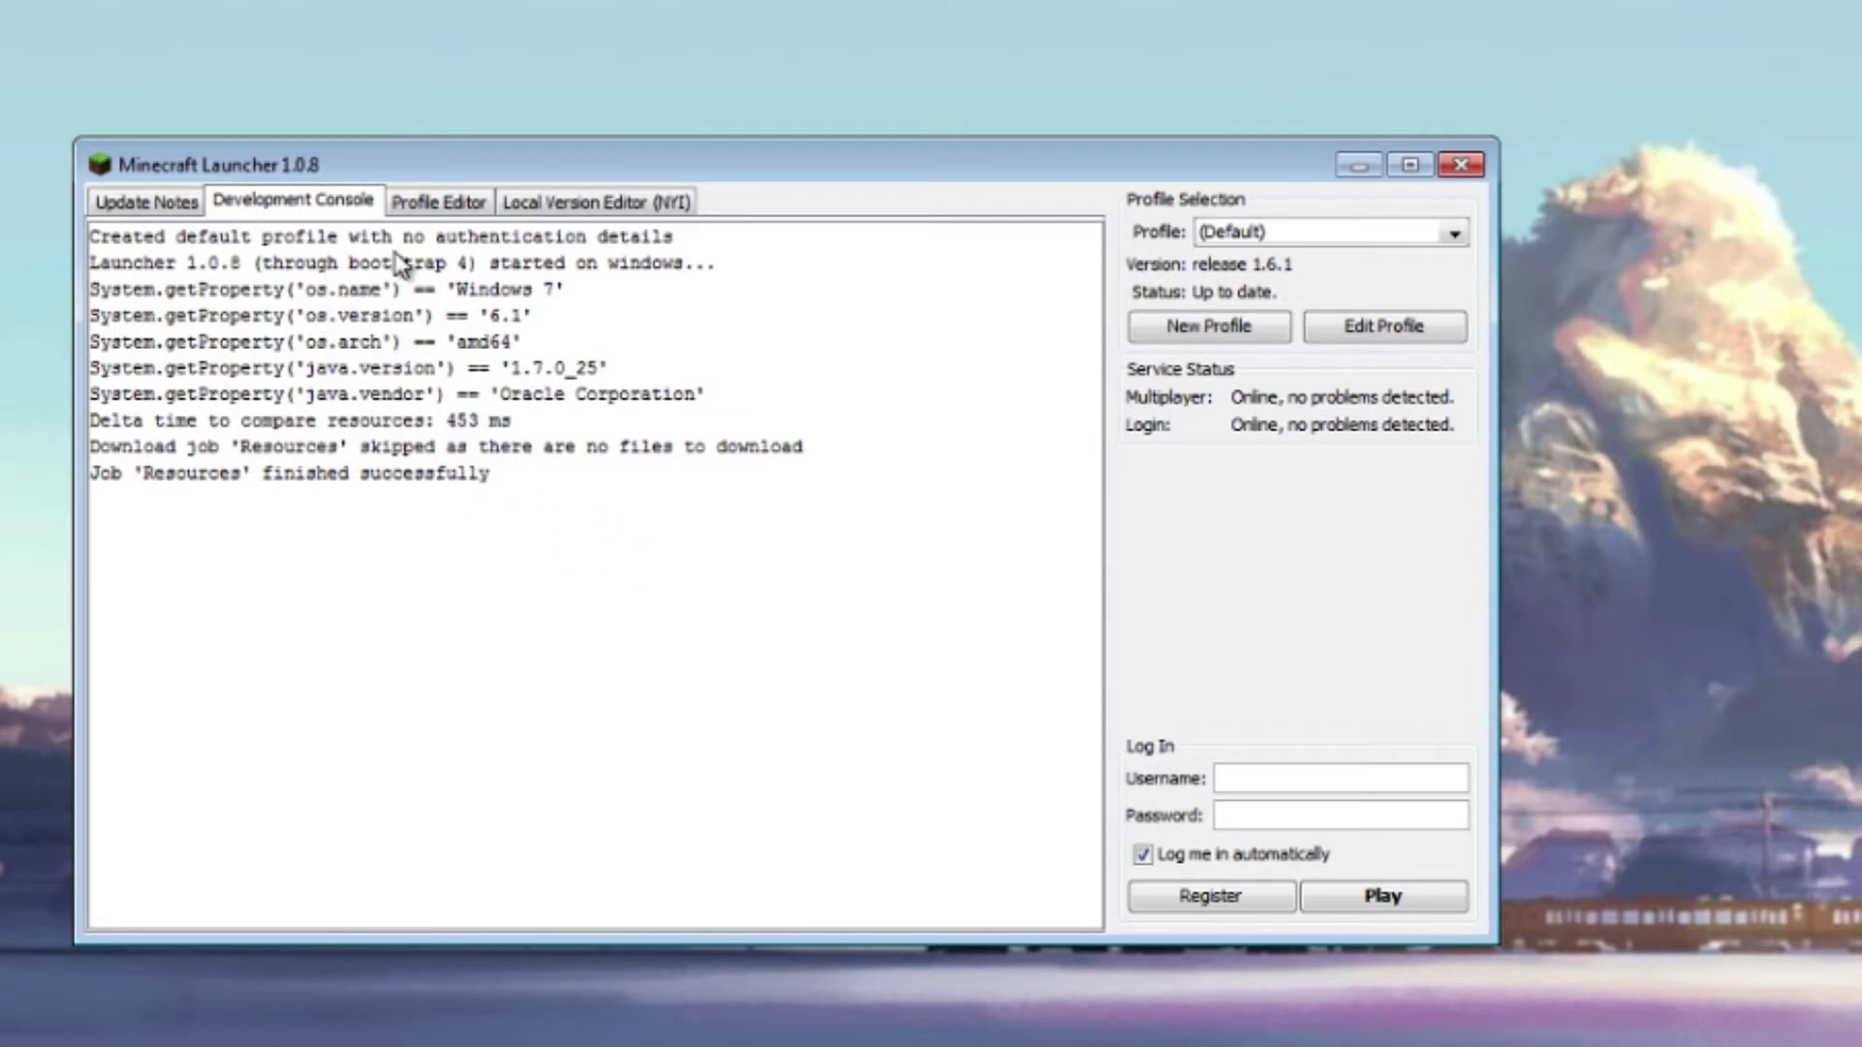
{"action": "left_click", "coordinate": [466, 208]}
{"action": "left_click", "coordinate": [548, 206]}
{"action": "left_click", "coordinate": [441, 210]}
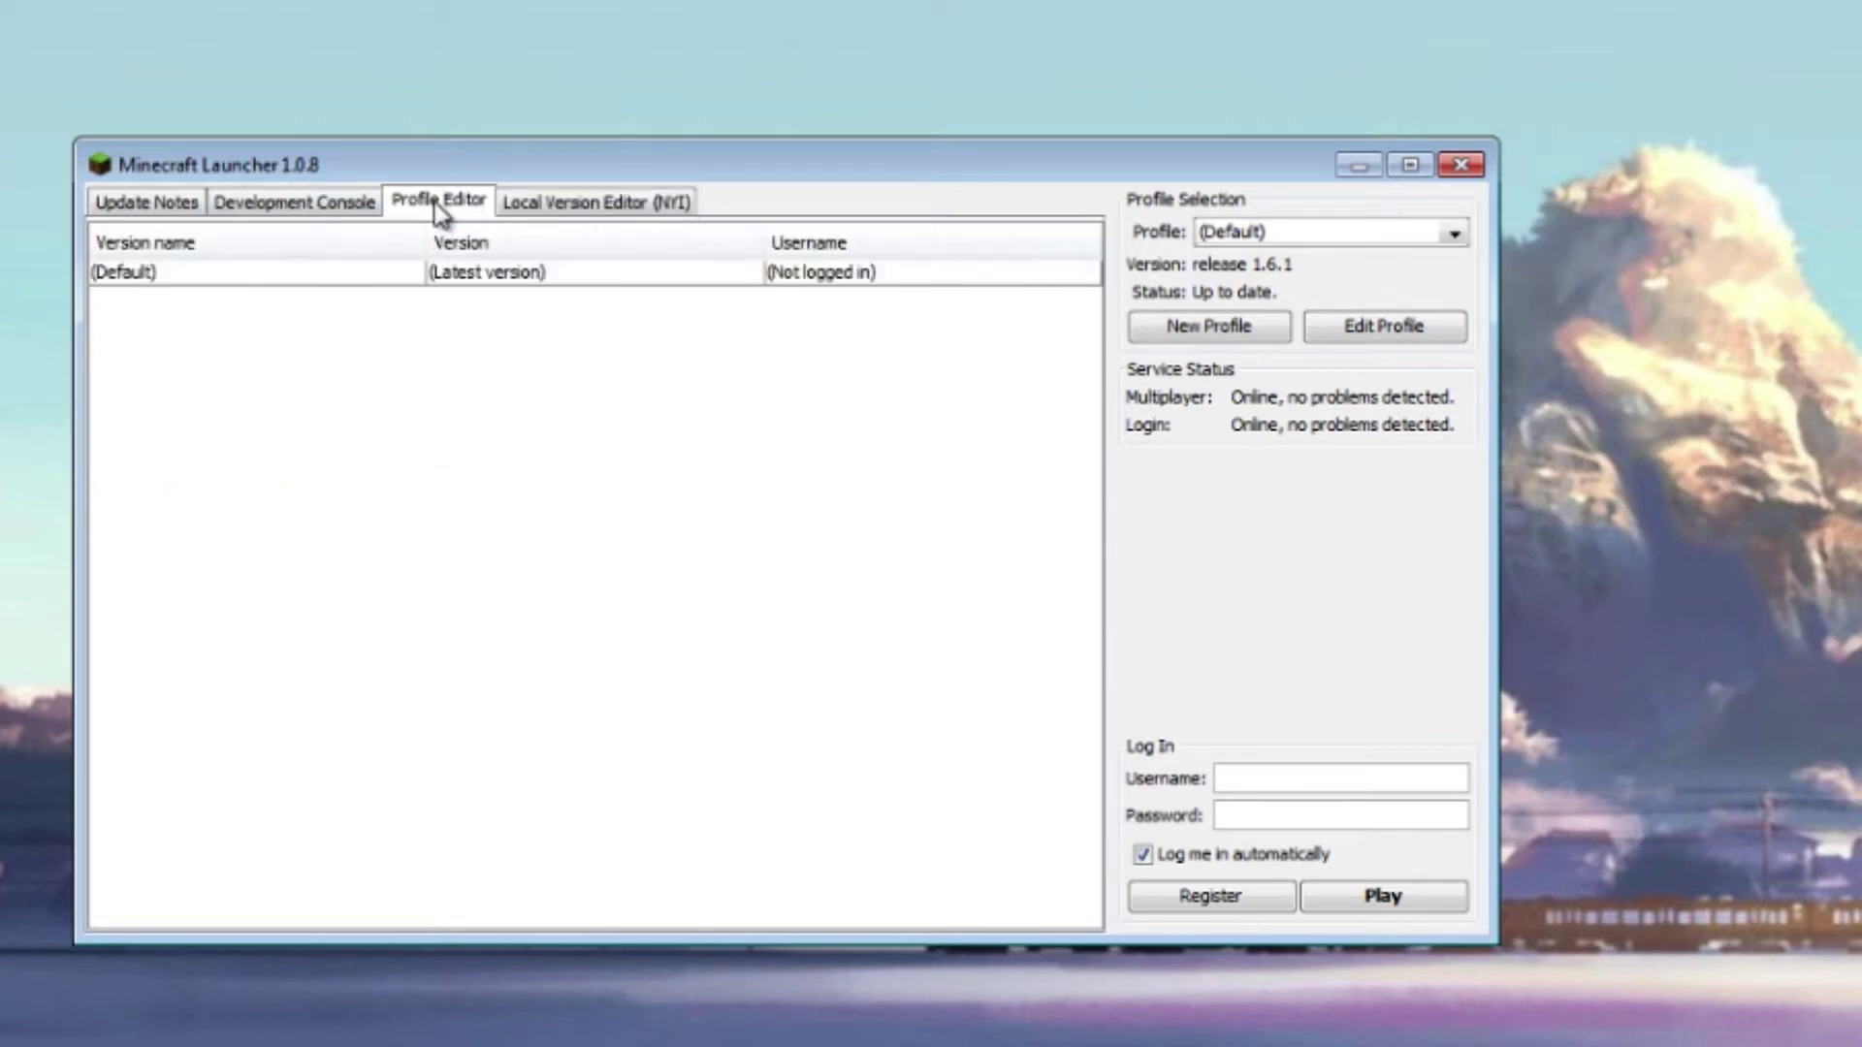
{"action": "left_click", "coordinate": [548, 205]}
{"action": "left_click", "coordinate": [473, 205]}
{"action": "left_click", "coordinate": [519, 204]}
{"action": "left_click", "coordinate": [457, 206]}
Inspect the installed 1.6.1 version, then select the (Default) profile in Profile Editor
{"action": "left_click", "coordinate": [561, 201]}
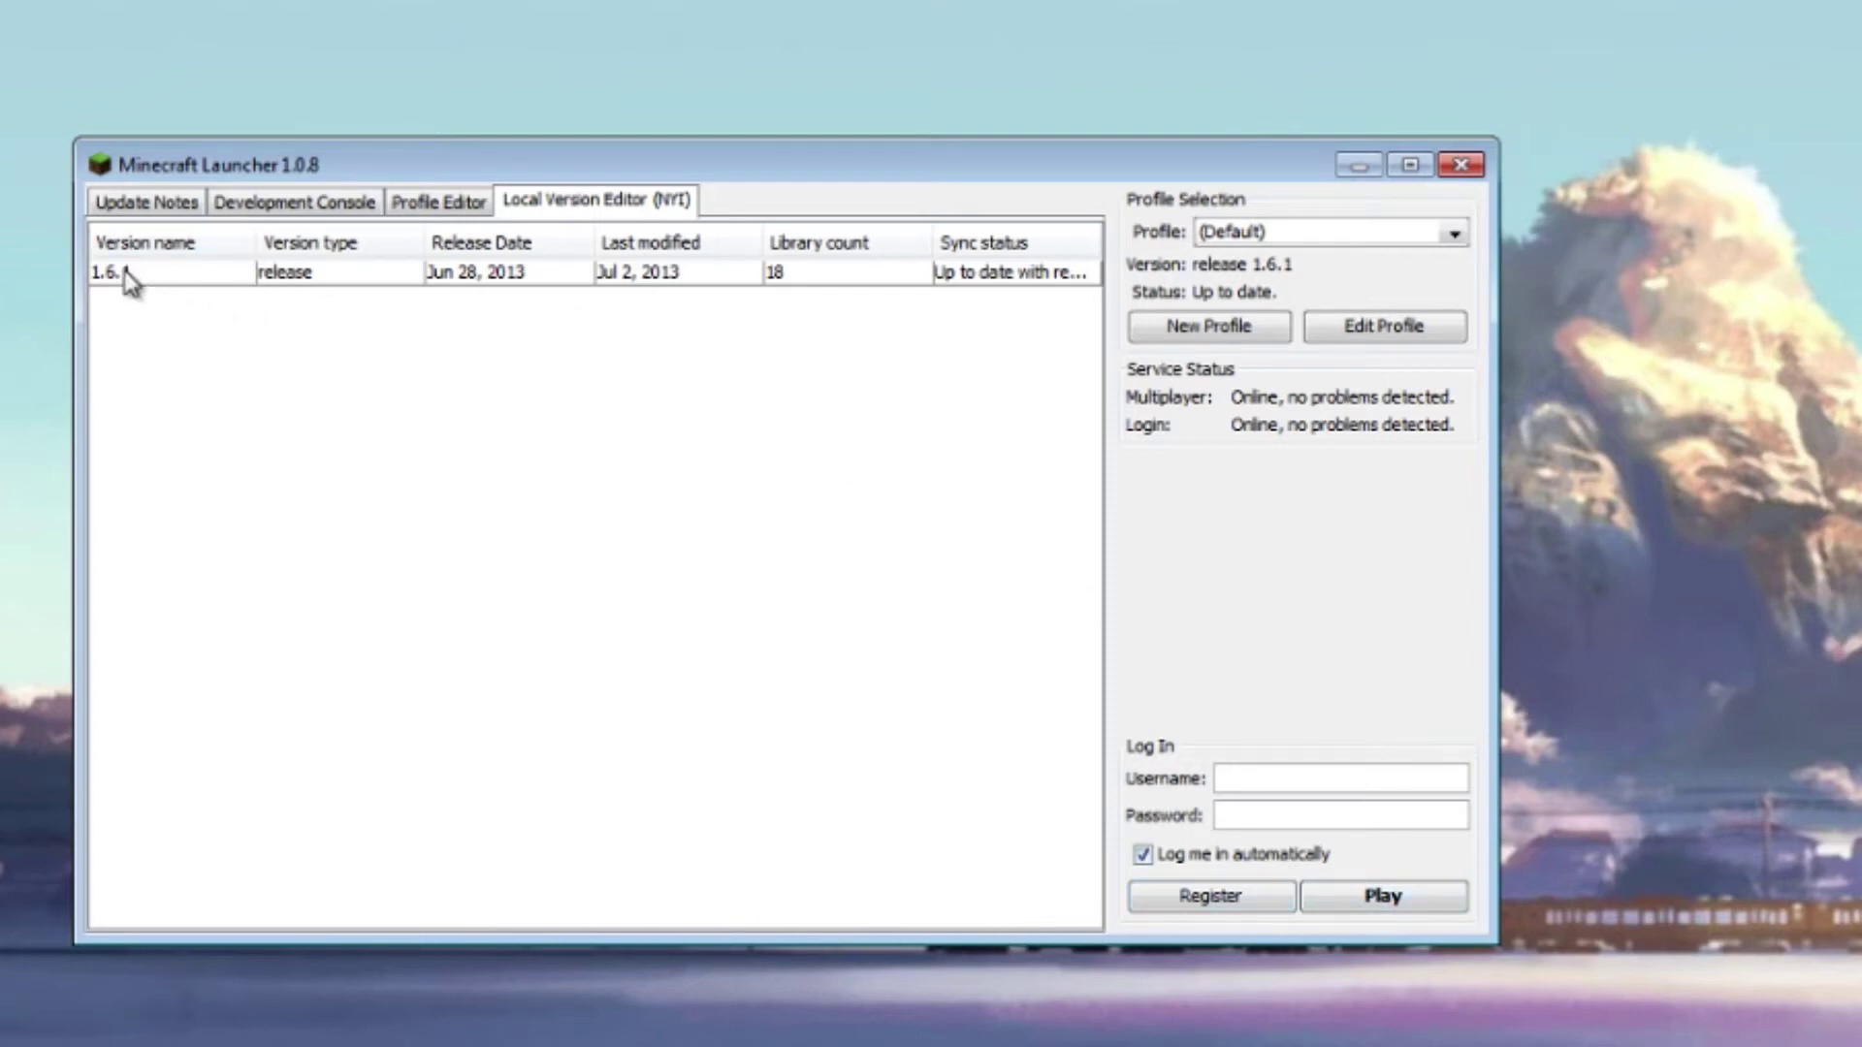
{"action": "left_click", "coordinate": [176, 279]}
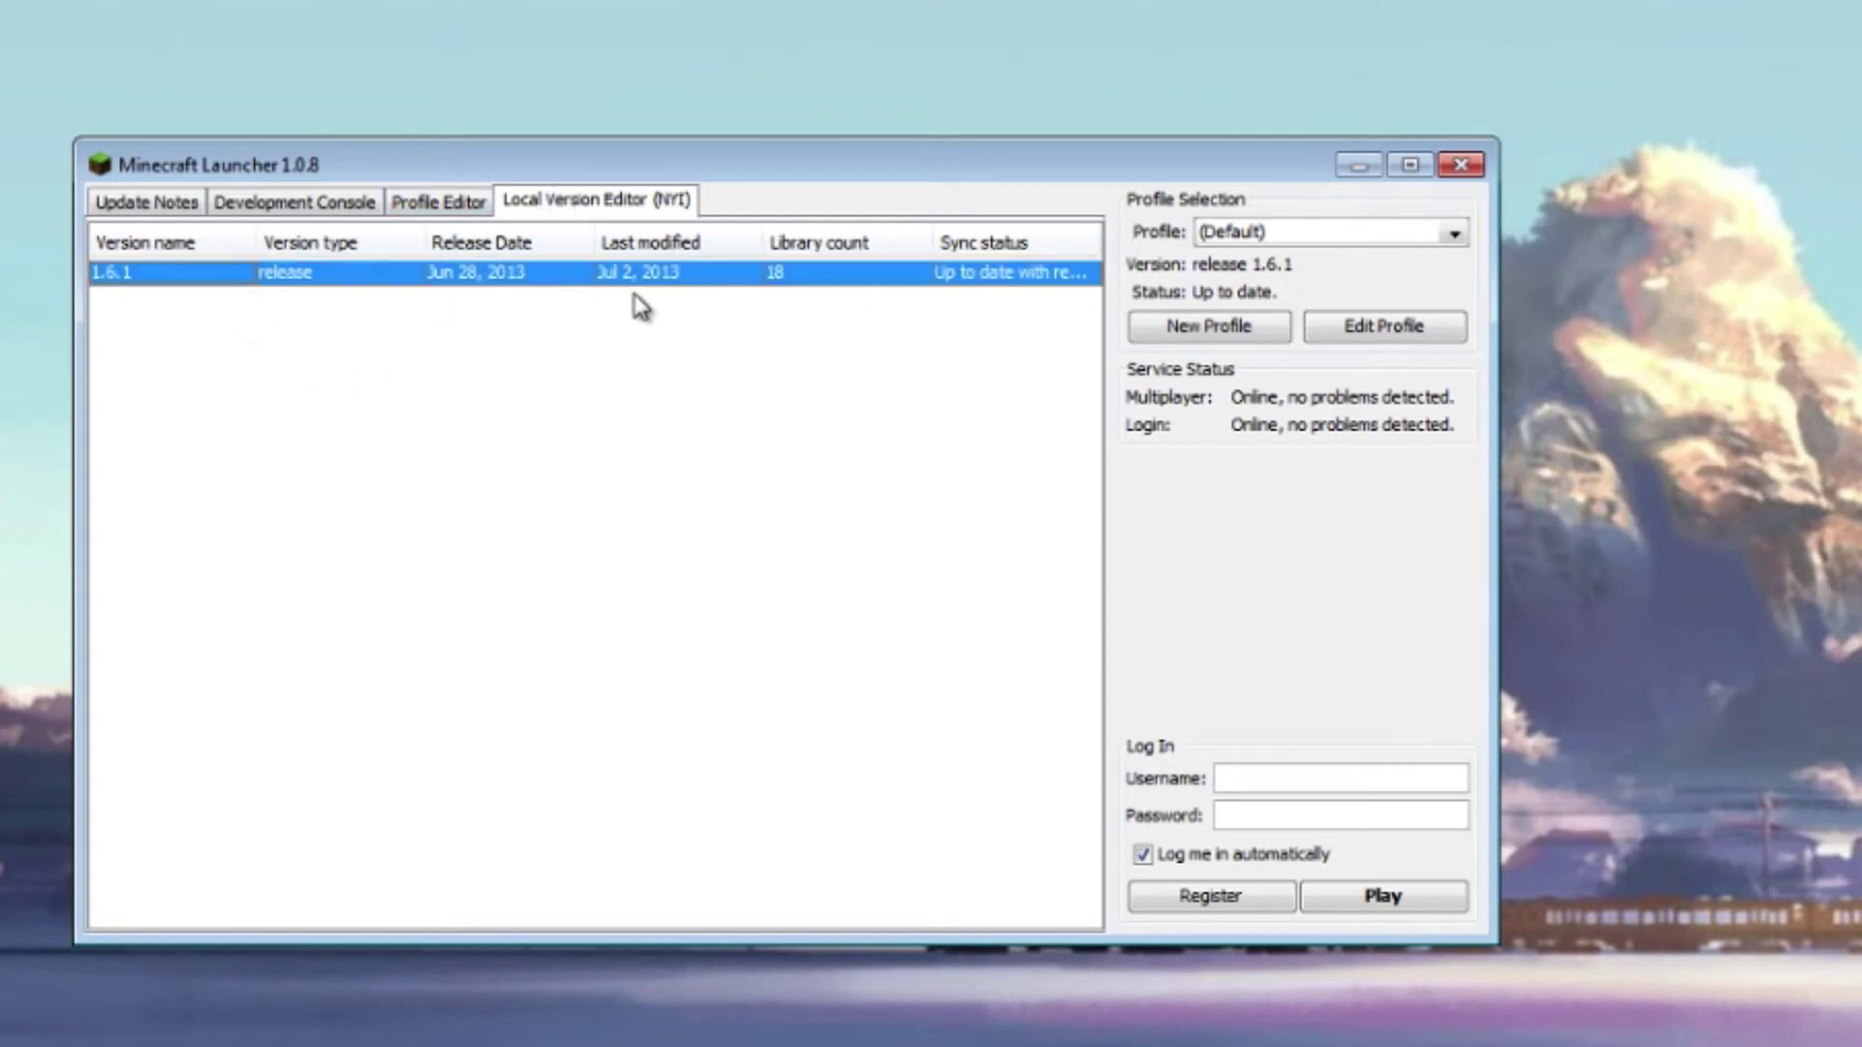
{"action": "left_click", "coordinate": [444, 199]}
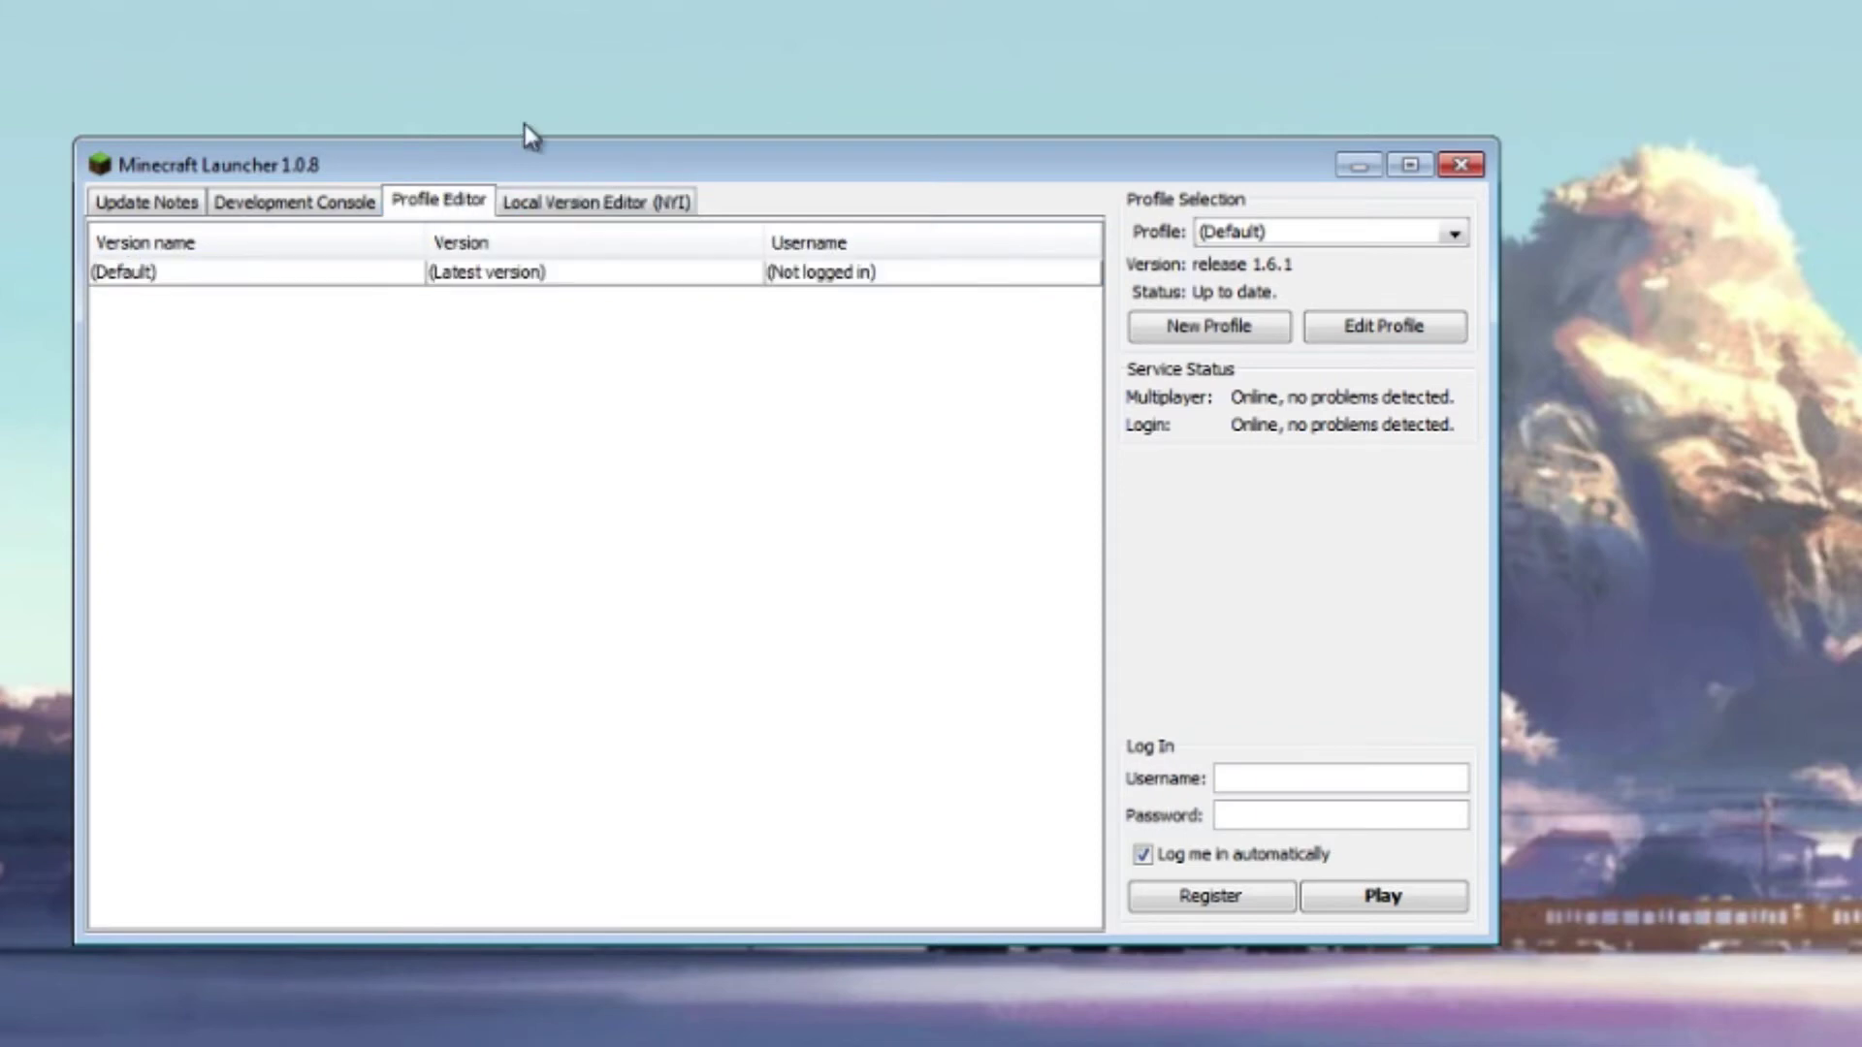
{"action": "left_click", "coordinate": [218, 280]}
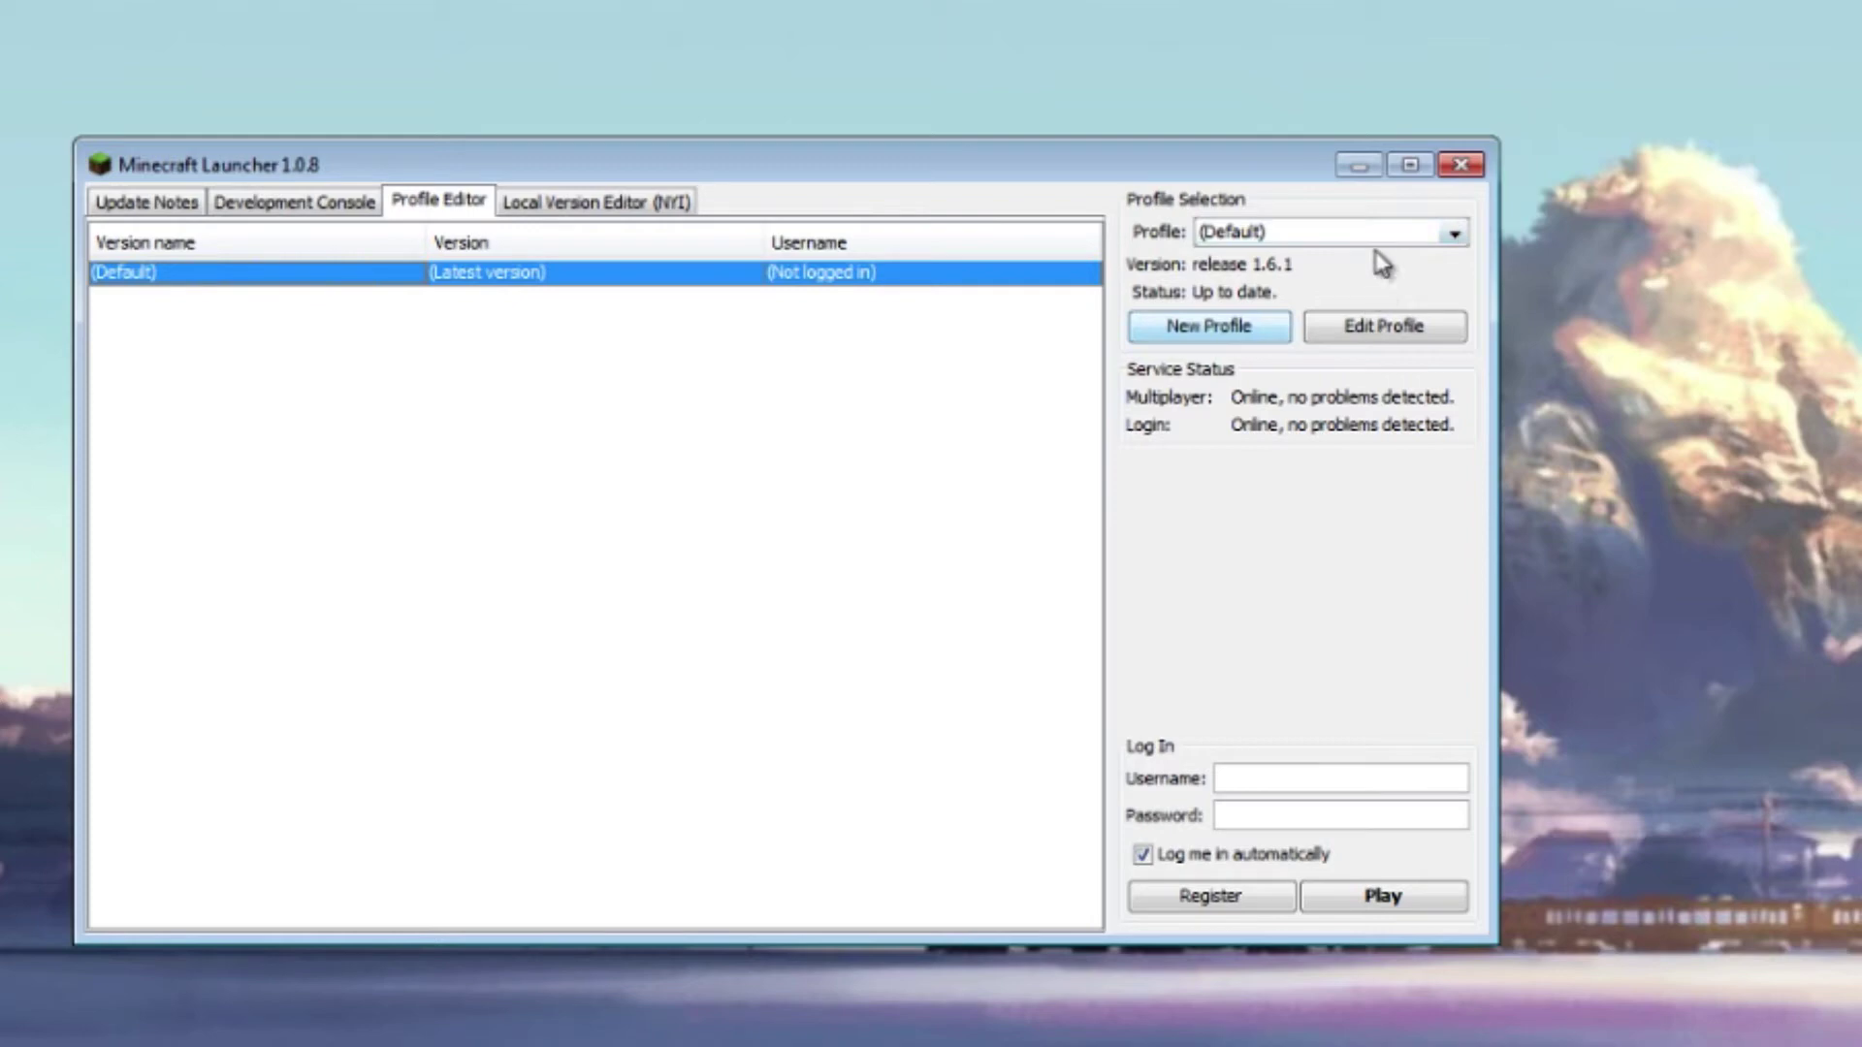
Edit the (Default) profile, renaming it LatestVanilla and keeping the latest game version
{"action": "left_click", "coordinate": [1371, 331]}
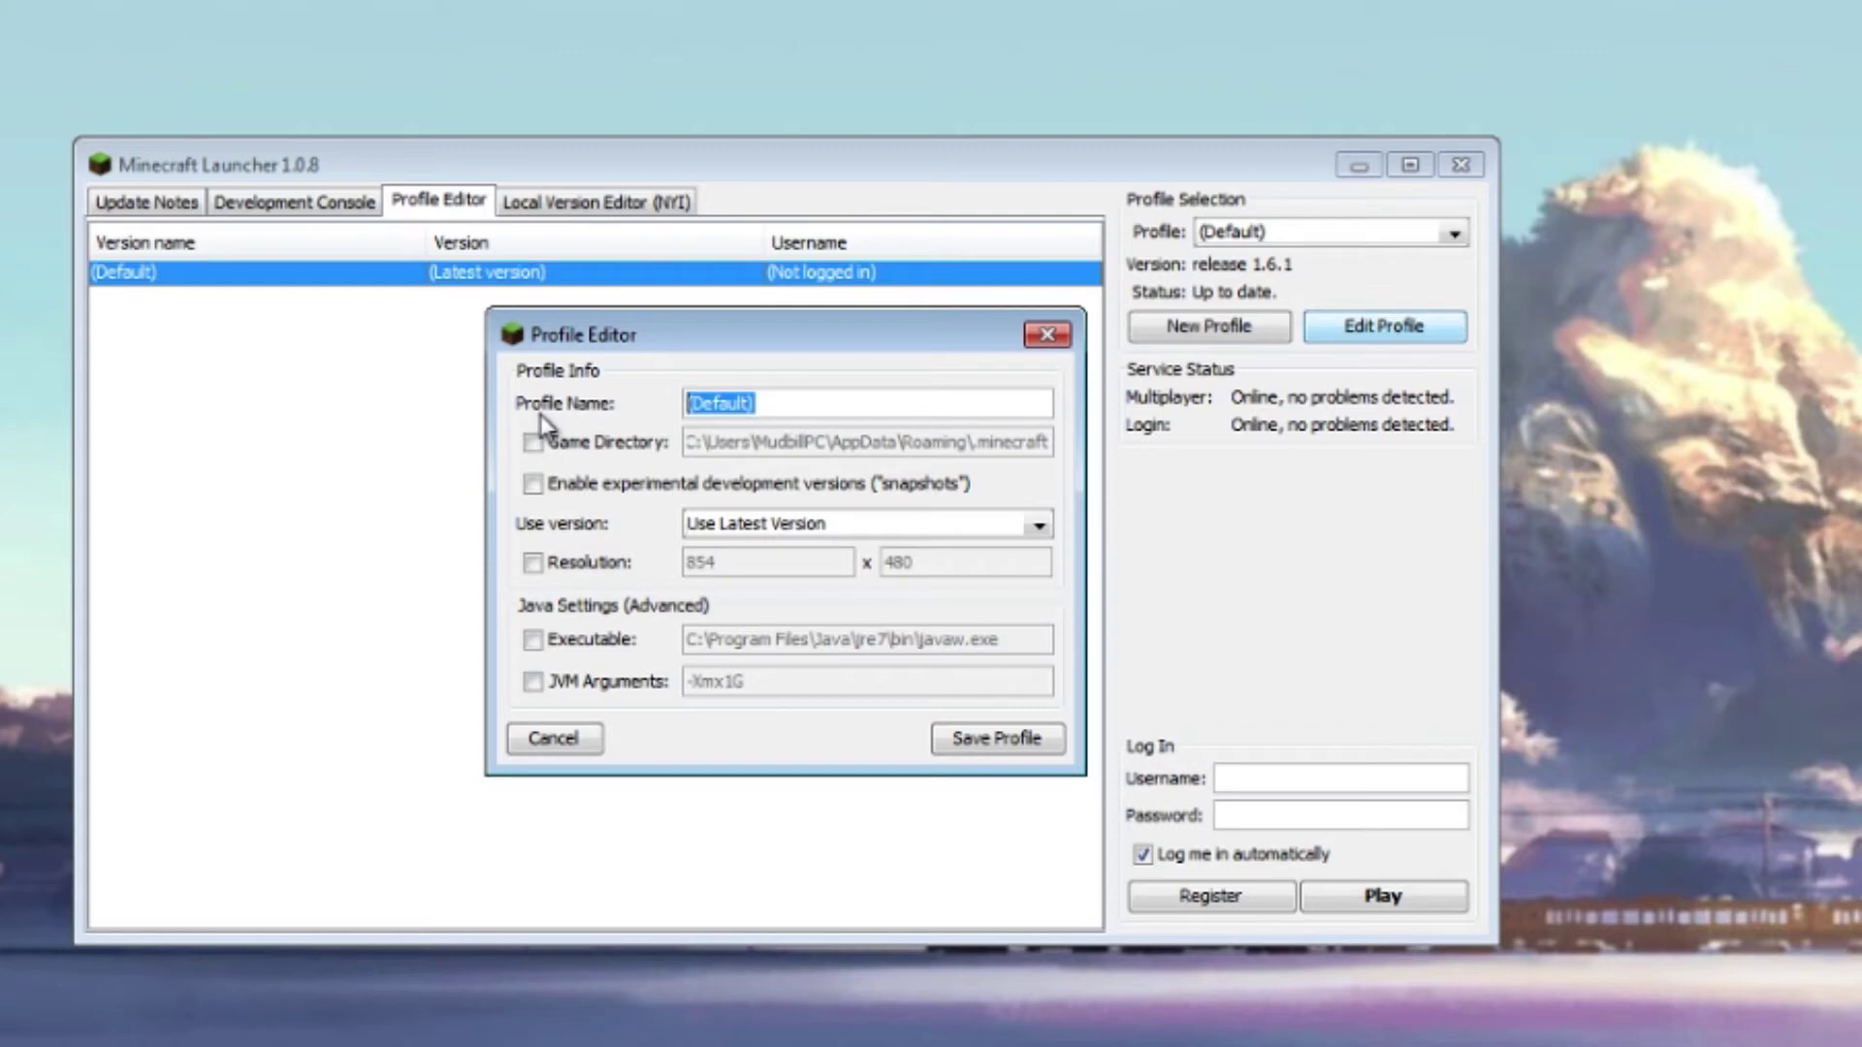
{"action": "type", "text": "LatestVanilla"}
{"action": "double_click", "coordinate": [820, 398]}
{"action": "left_click", "coordinate": [827, 400]}
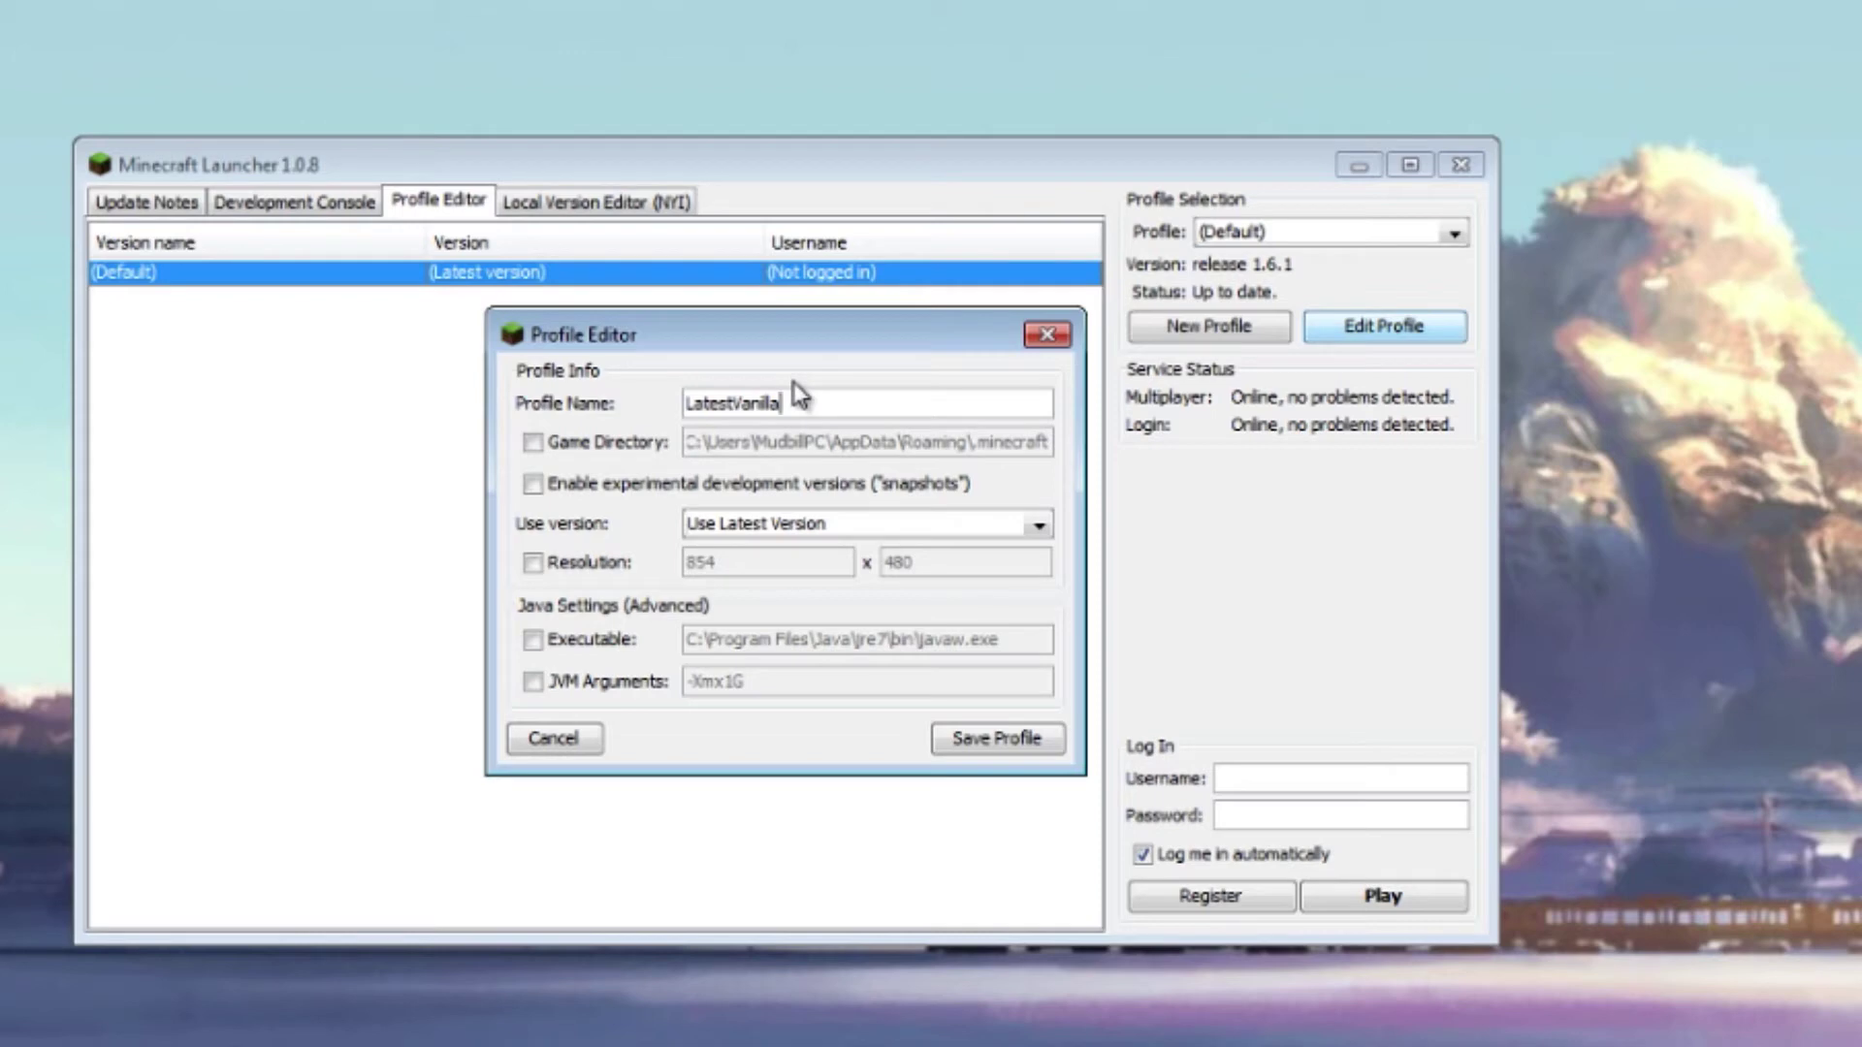
{"action": "left_click_drag", "start_coordinate": [797, 401], "coordinate": [742, 407]}
{"action": "left_click", "coordinate": [800, 401]}
{"action": "left_click", "coordinate": [1036, 524]}
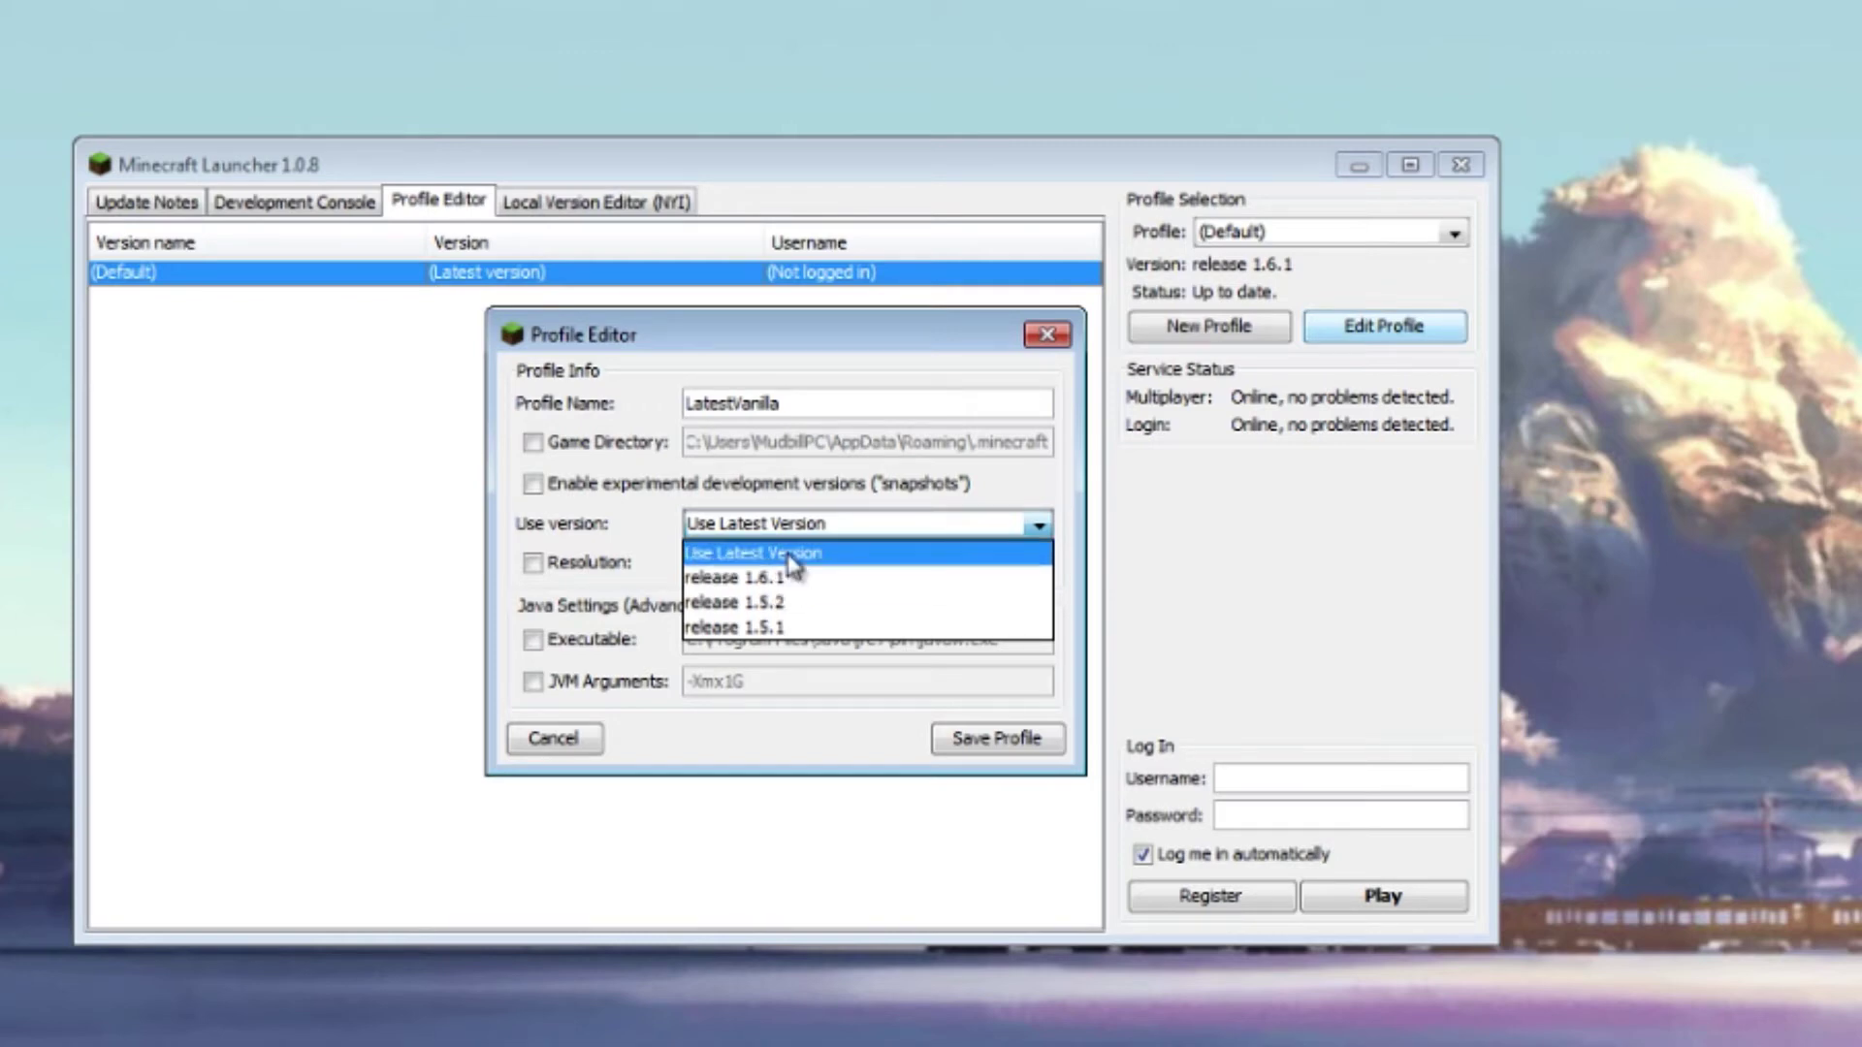
{"action": "left_click", "coordinate": [745, 559]}
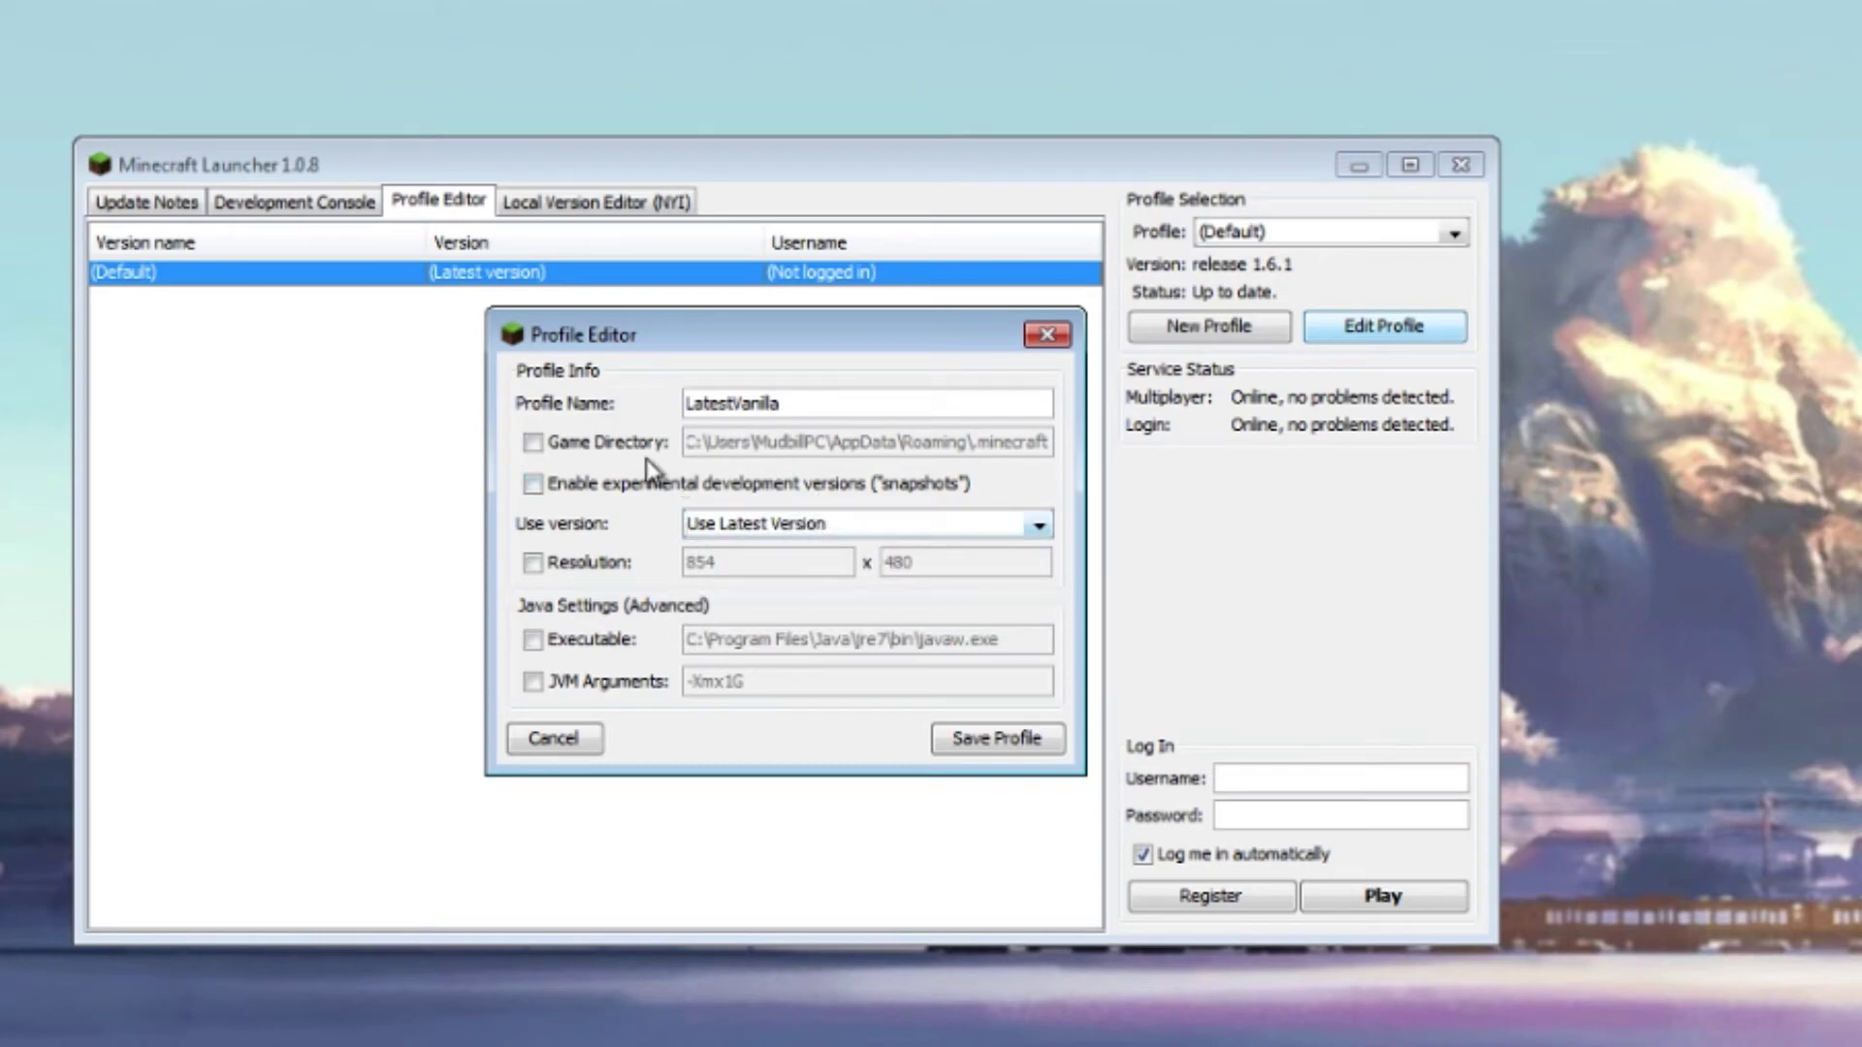
Enable Game Directory, append 'files' to make it .minecraftfiles, and save the profile
{"action": "left_click", "coordinate": [536, 444]}
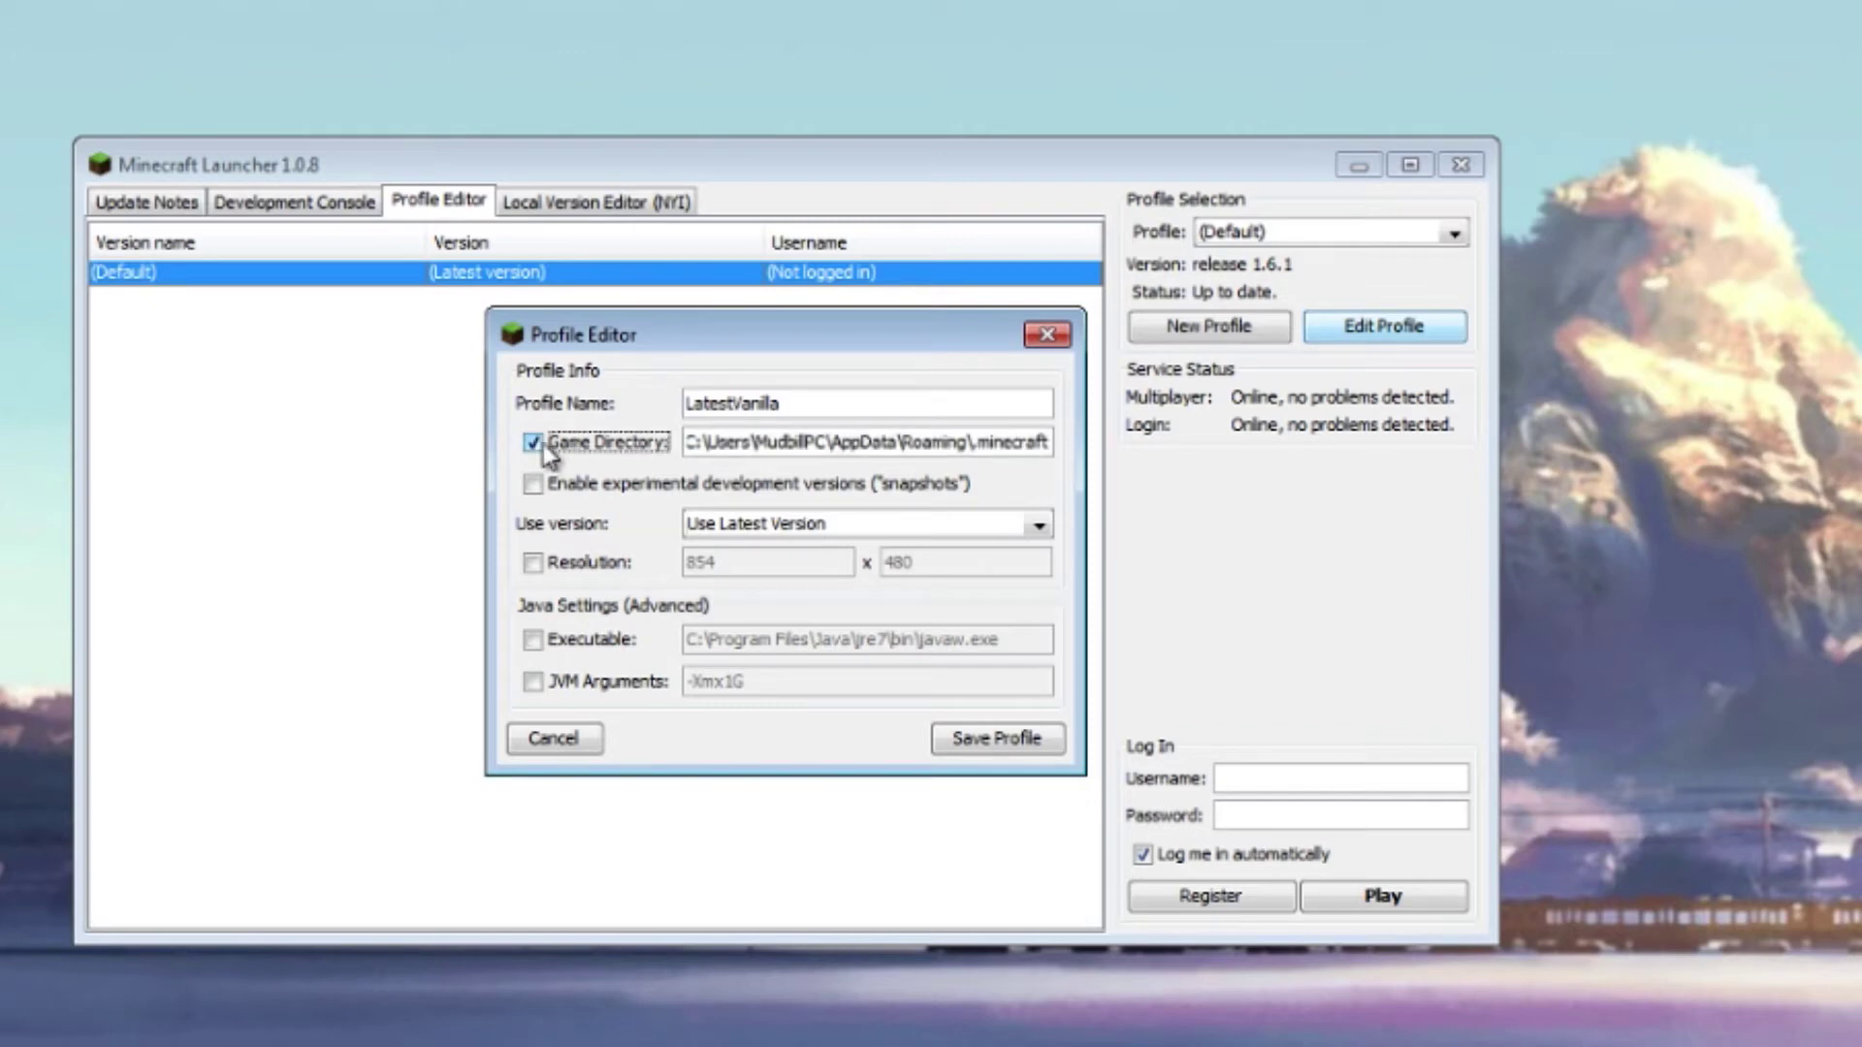
{"action": "left_click", "coordinate": [1043, 441]}
{"action": "type", "text": "files"}
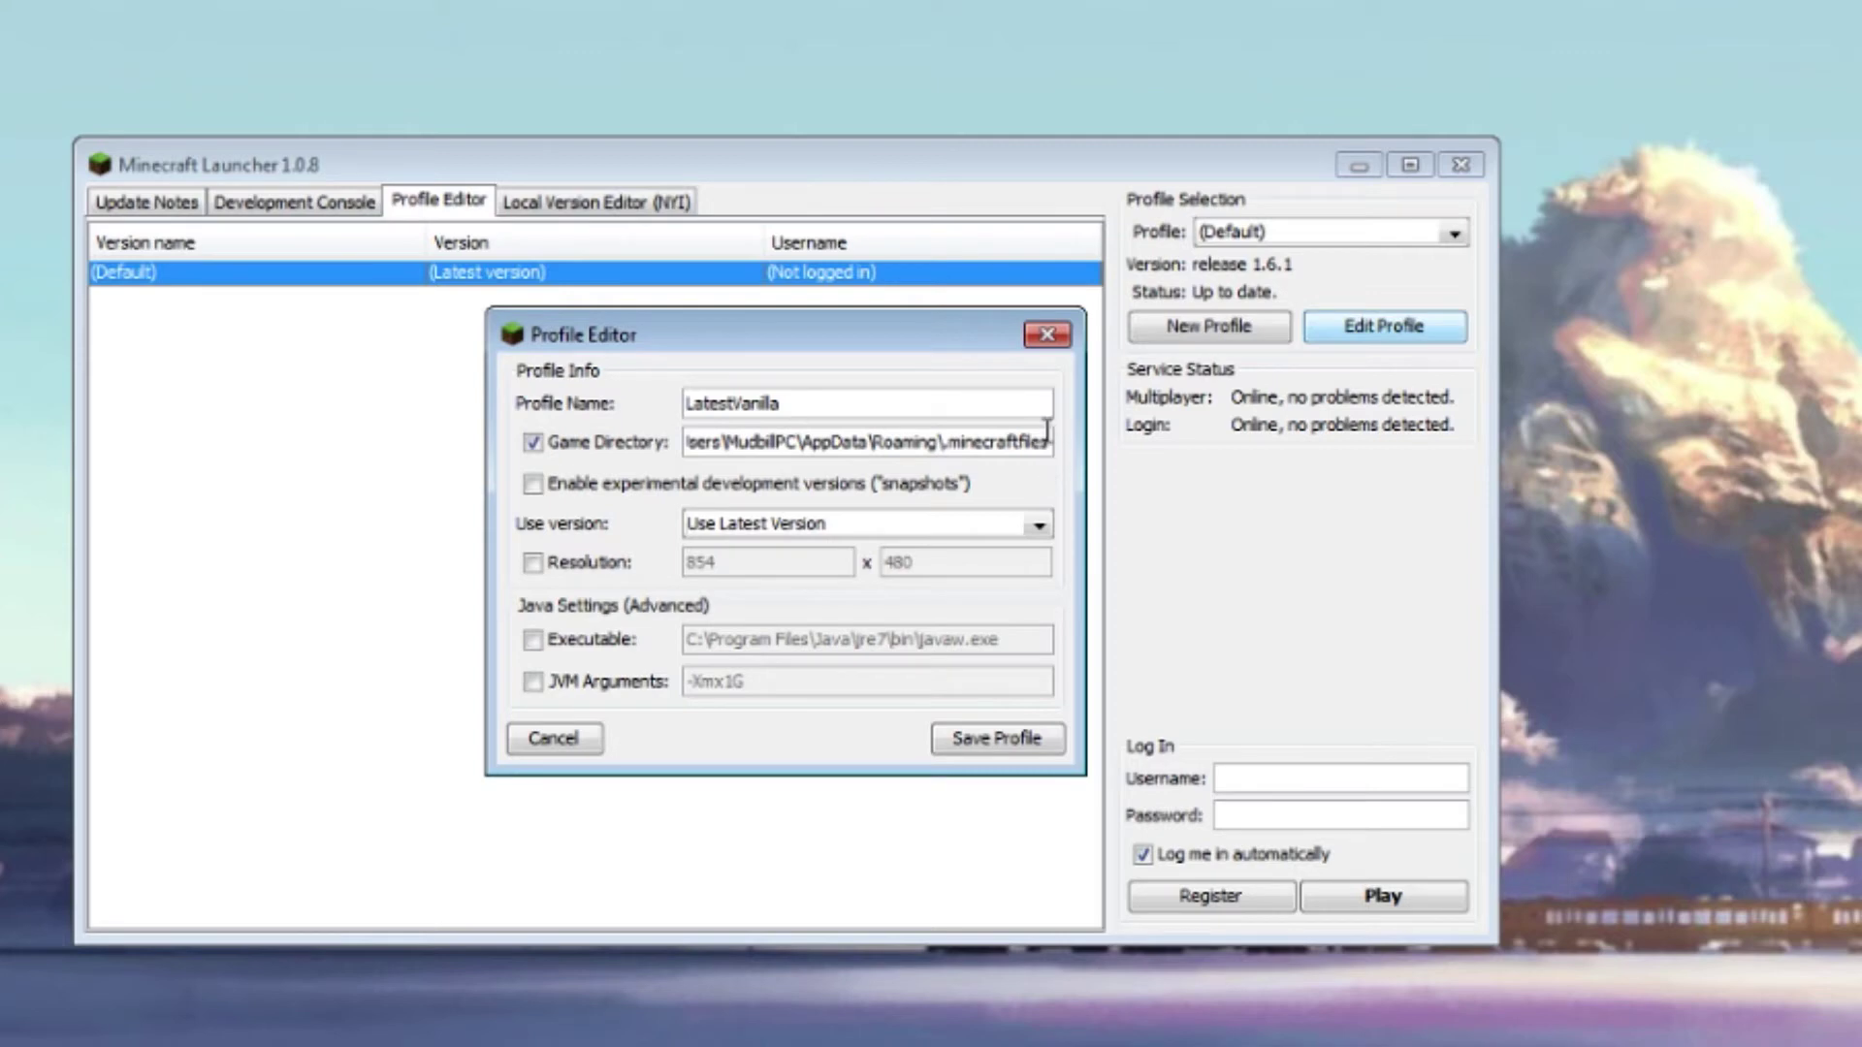
{"action": "left_click", "coordinate": [810, 405]}
{"action": "double_click", "coordinate": [987, 445]}
{"action": "left_click", "coordinate": [1008, 444]}
{"action": "left_click", "coordinate": [993, 741]}
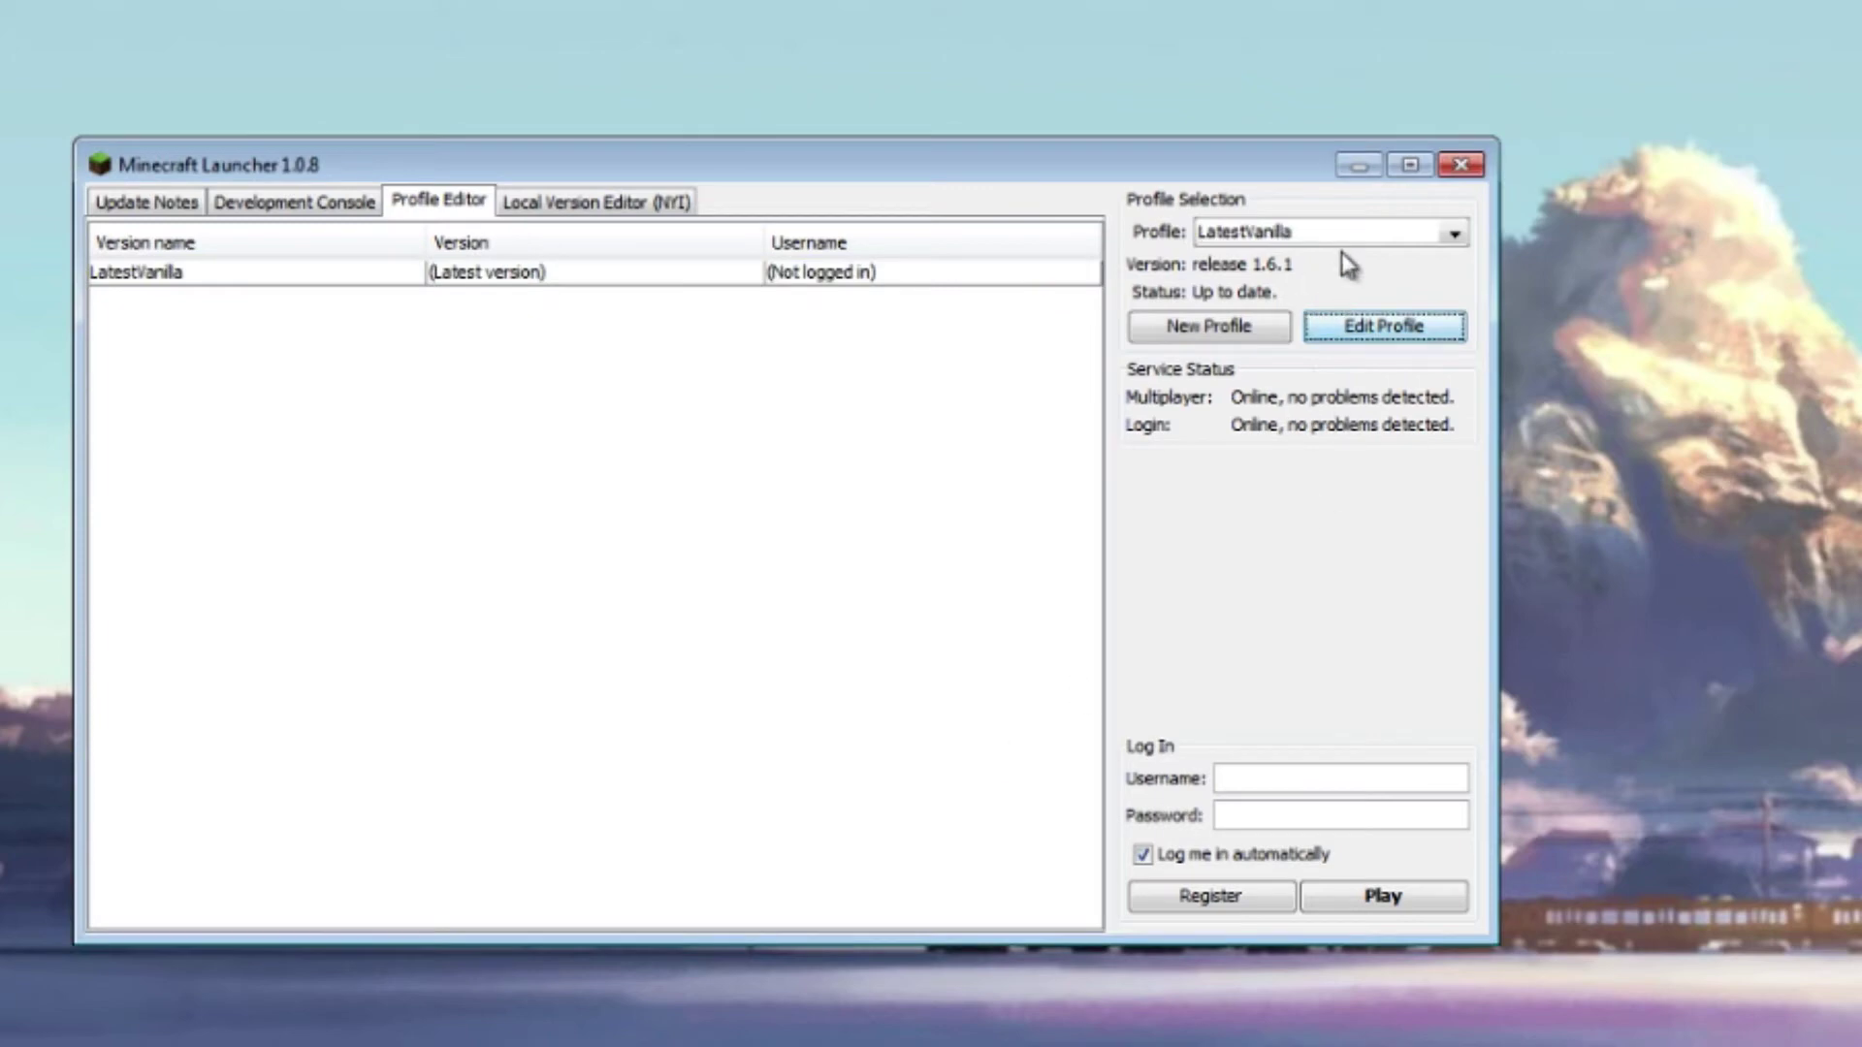
Select the LatestVanilla profile and minimize the launcher to the desktop
{"action": "left_click", "coordinate": [192, 274]}
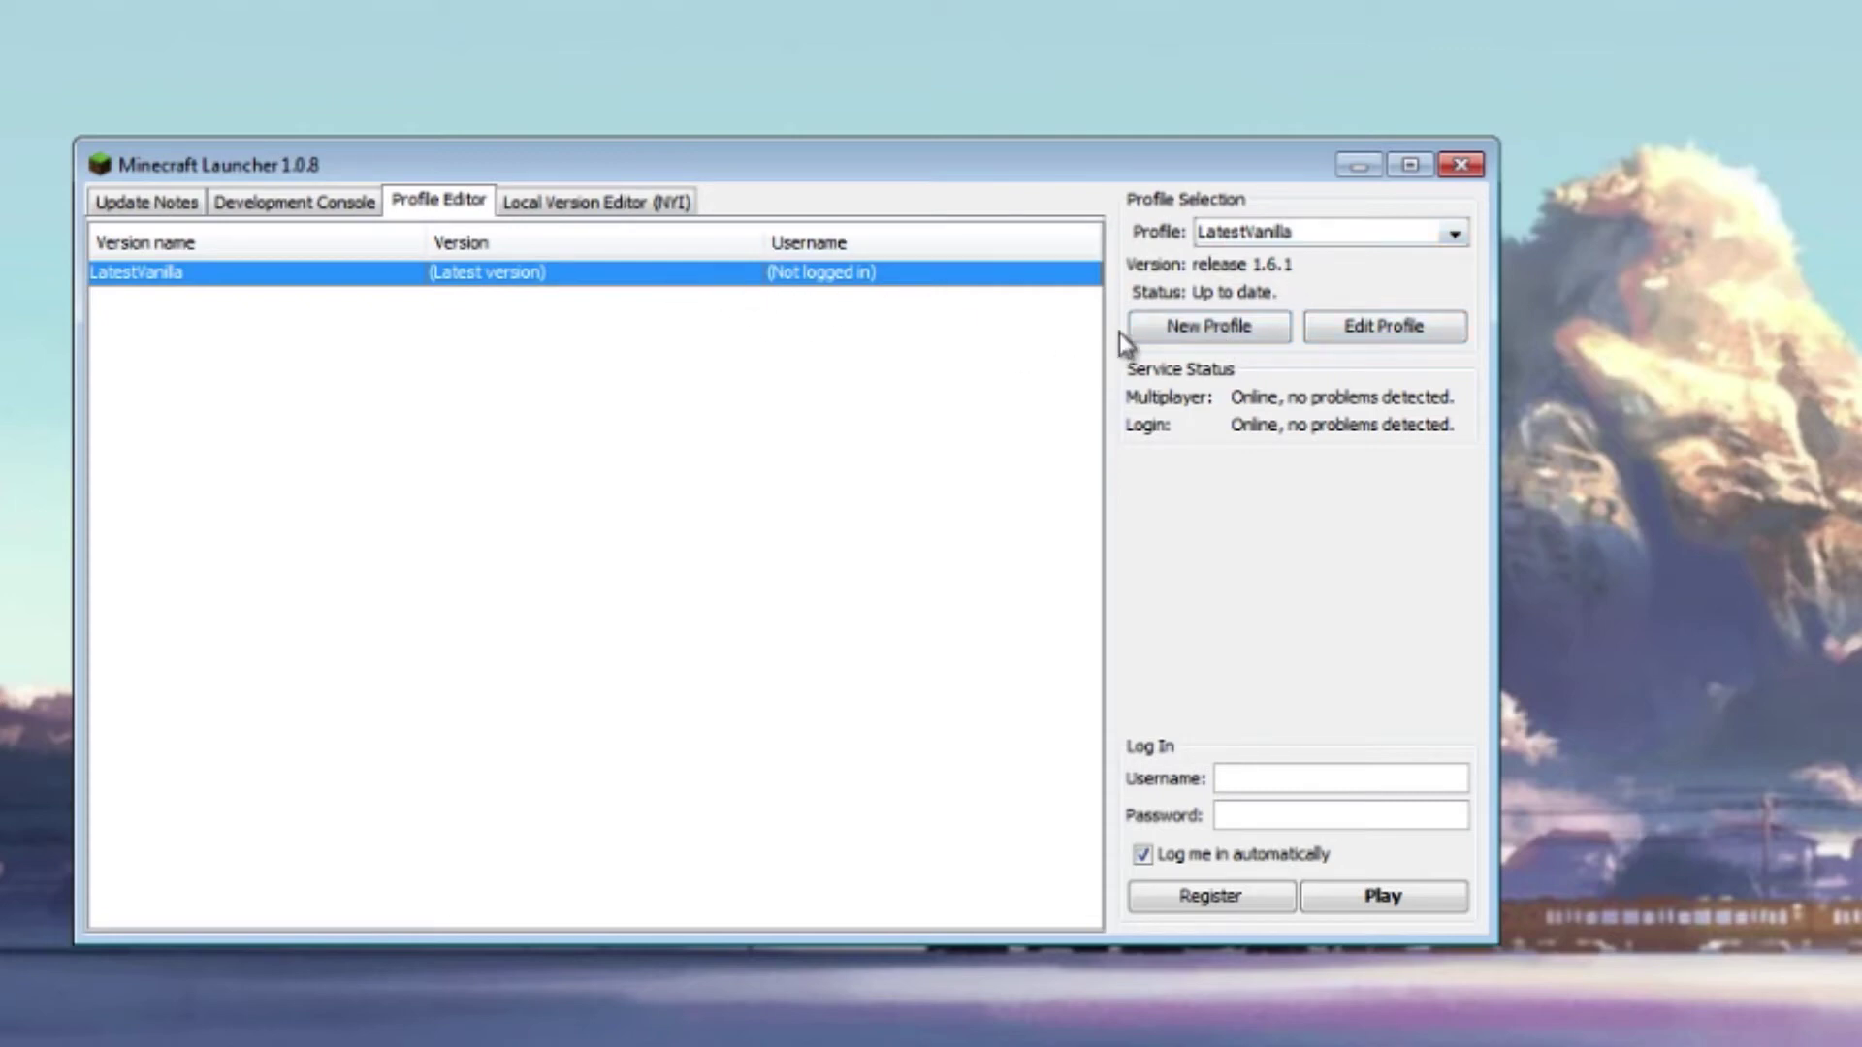
{"action": "left_click", "coordinate": [1359, 167]}
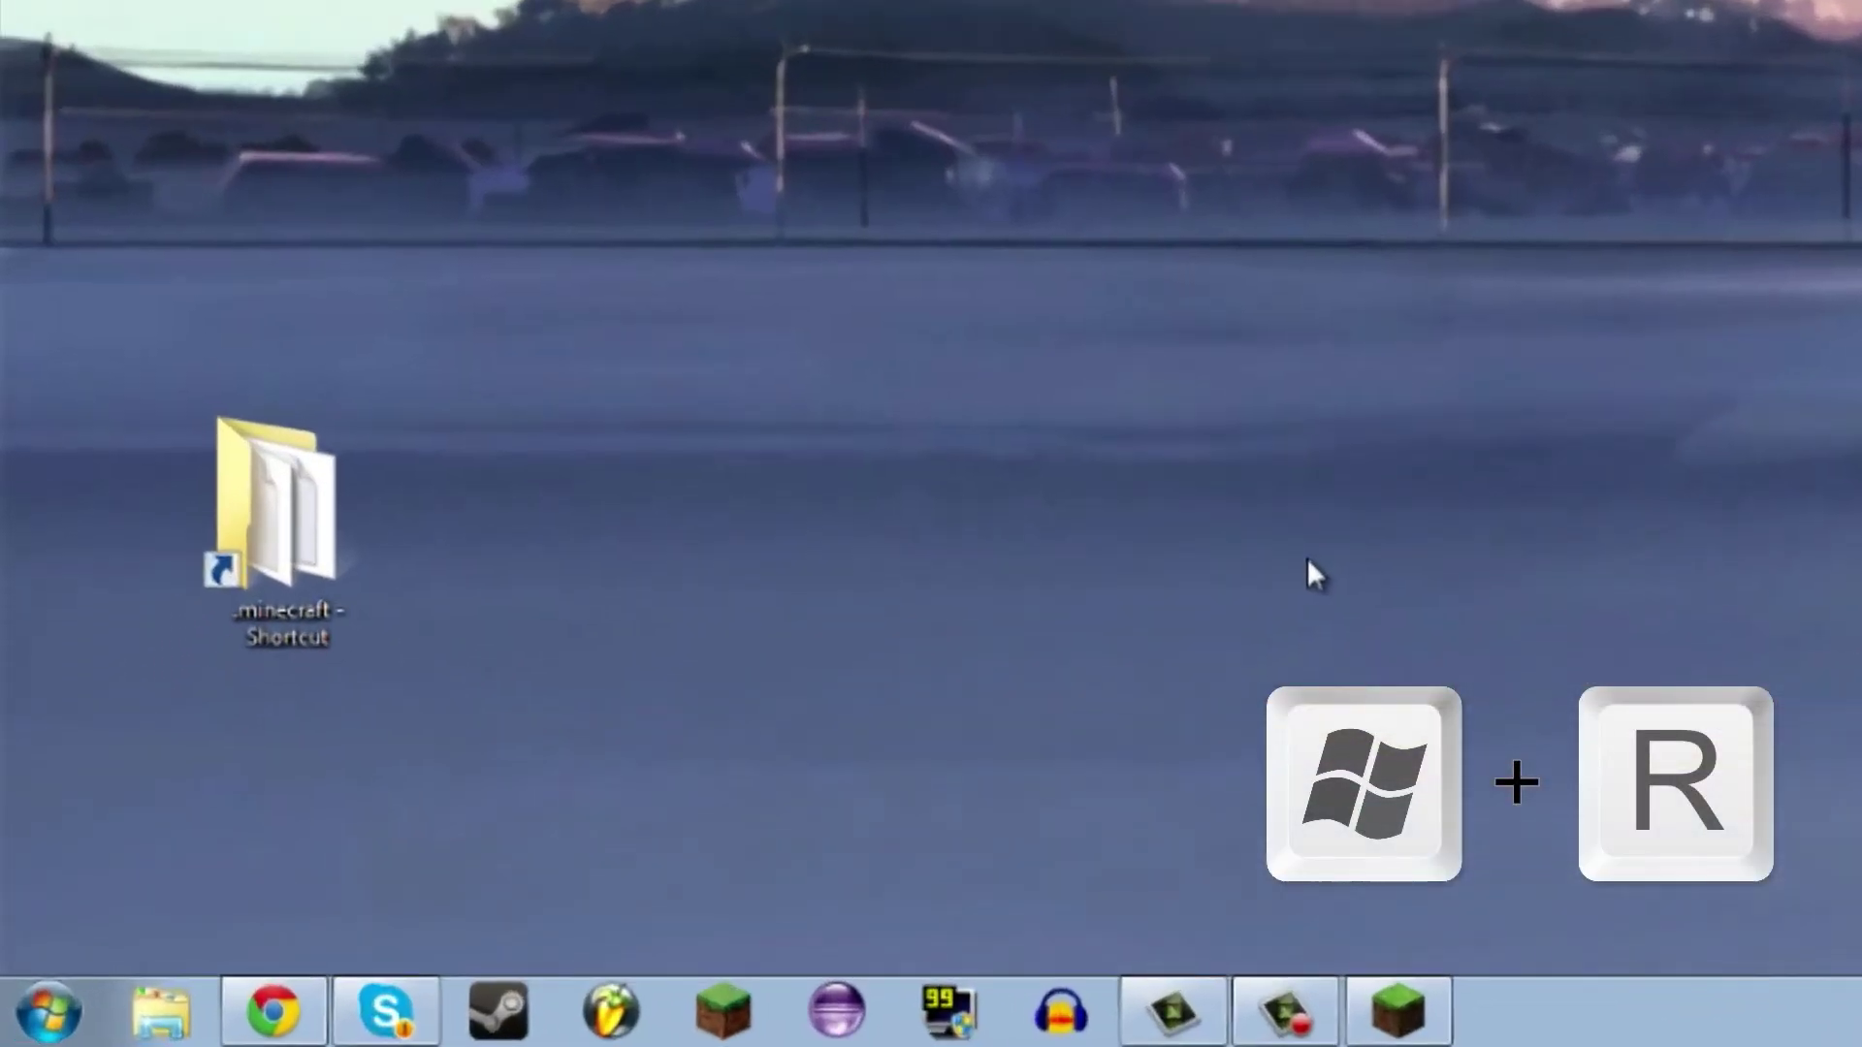
Run %appdata% from the Run prompt to open the Roaming folder
{"action": "key", "text": "super+r"}
{"action": "left_click_drag", "start_coordinate": [441, 608], "coordinate": [1172, 188]}
{"action": "left_click", "coordinate": [1064, 357]}
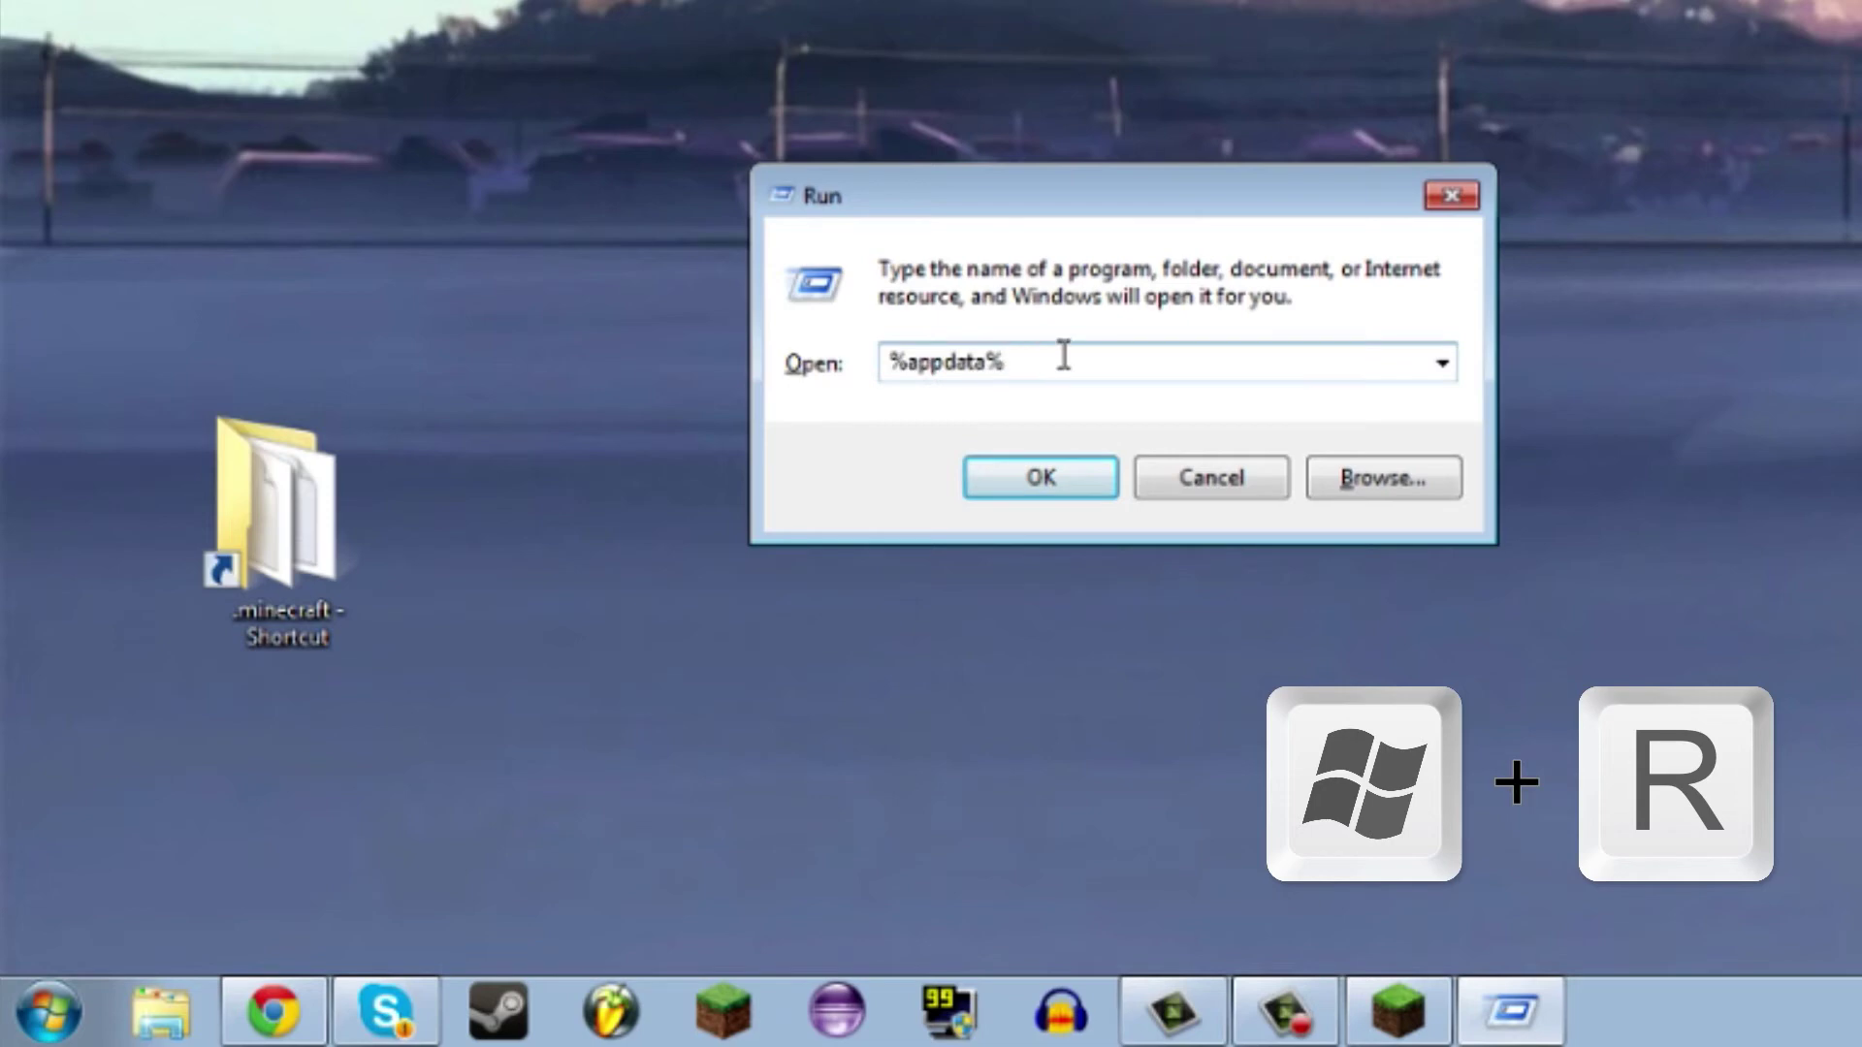
{"action": "left_click_drag", "start_coordinate": [1034, 364], "coordinate": [831, 366]}
{"action": "left_click", "coordinate": [1011, 361]}
{"action": "left_click", "coordinate": [1035, 485]}
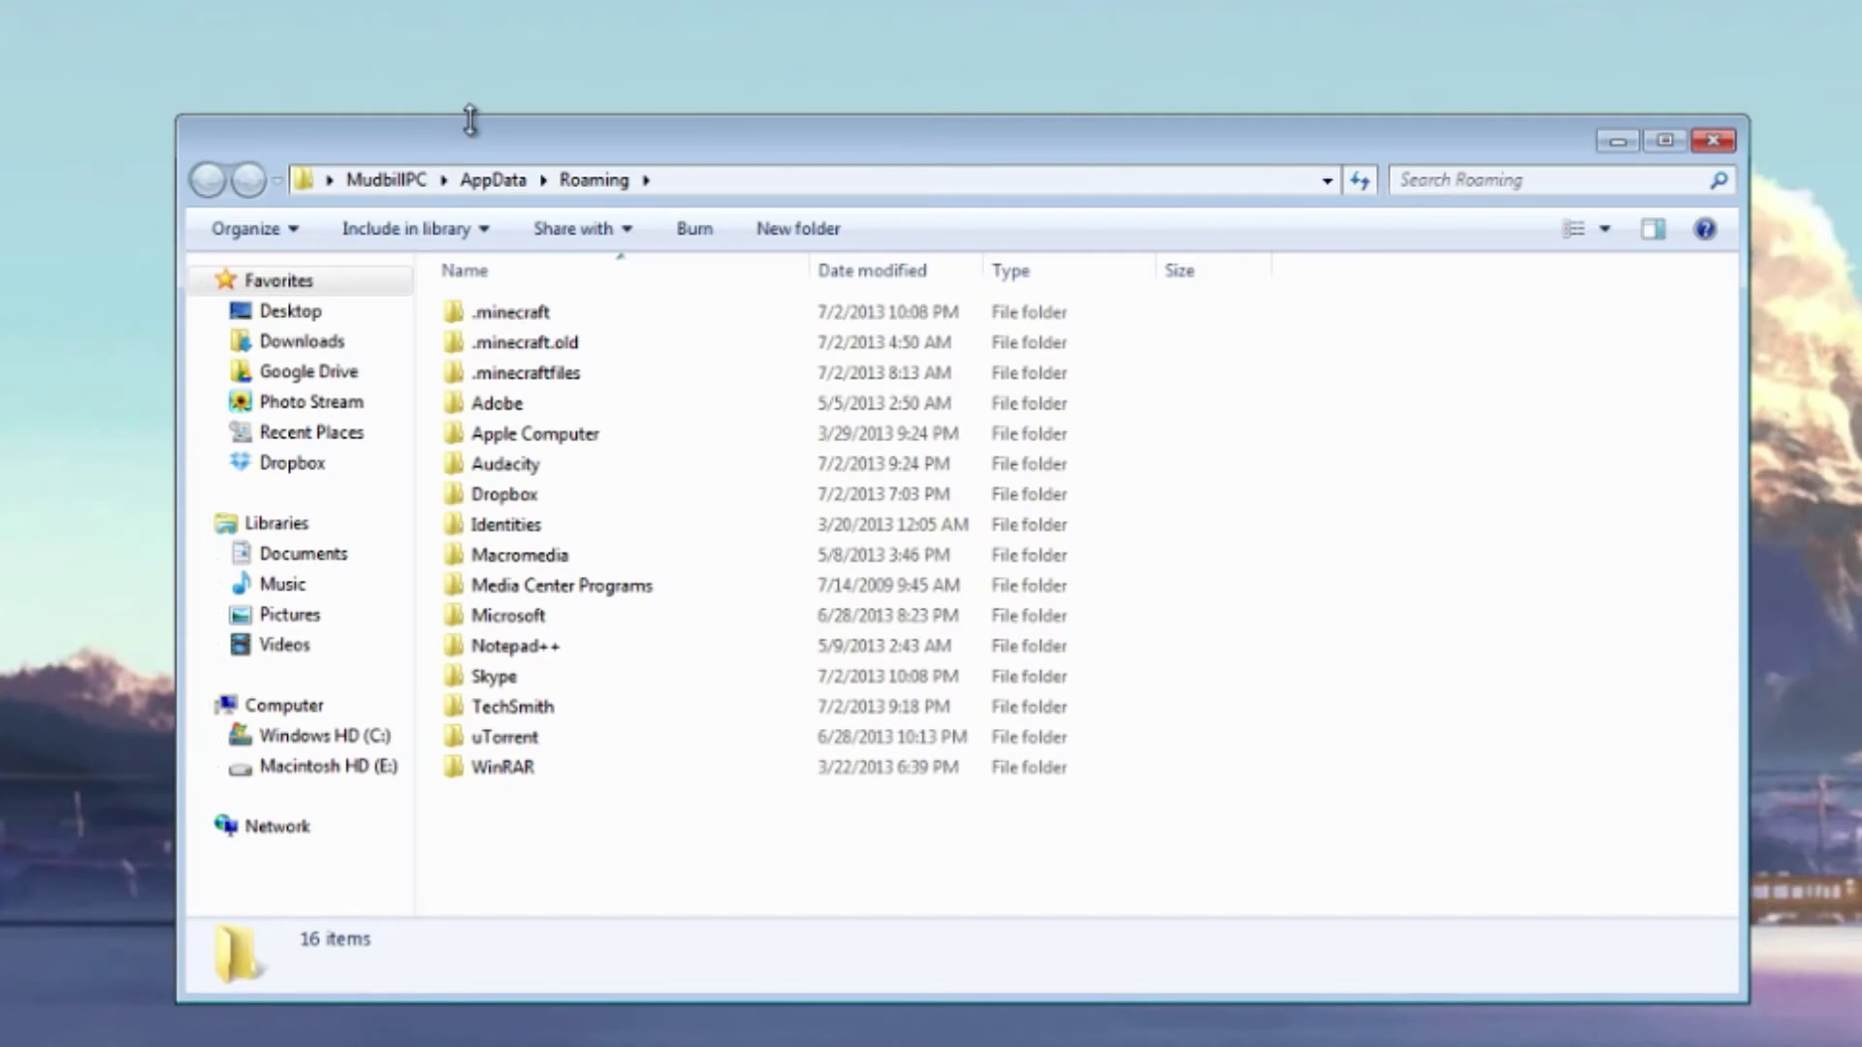
Look inside the .minecraftfiles folder, then return to Roaming
{"action": "left_click_drag", "start_coordinate": [521, 131], "coordinate": [525, 57]}
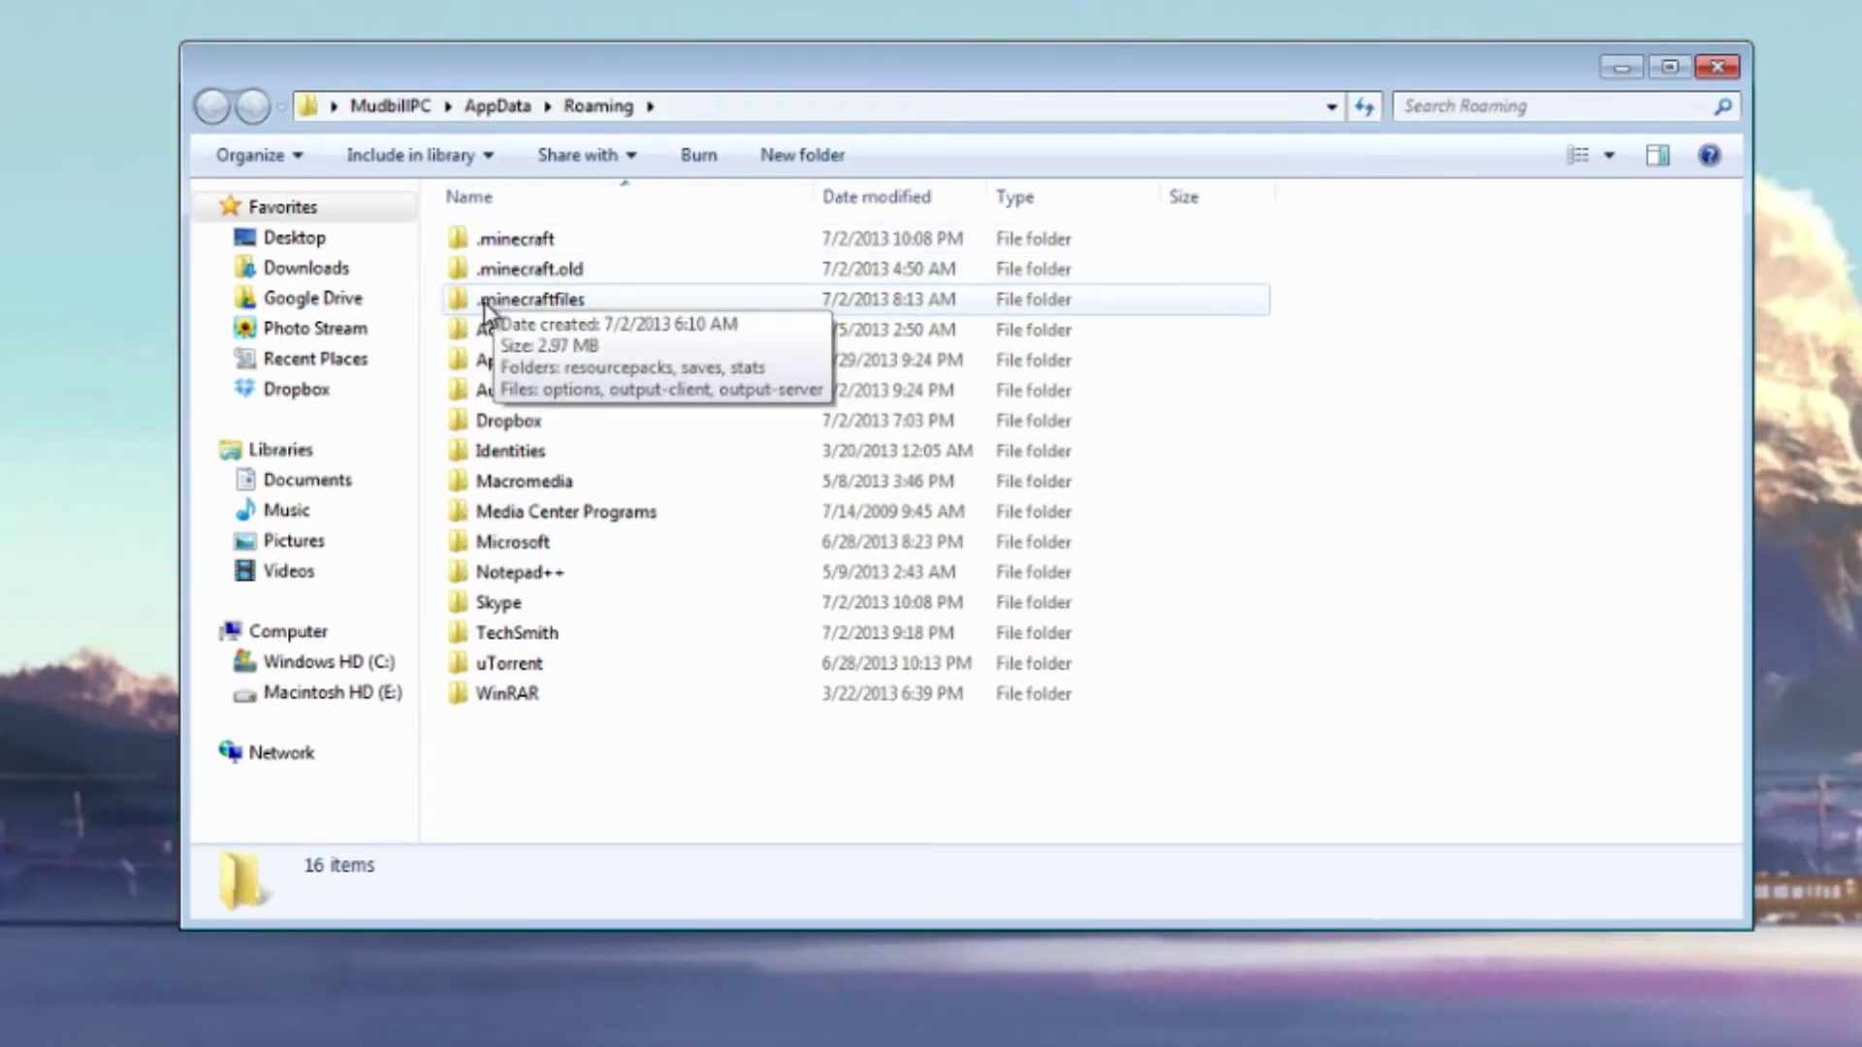
{"action": "double_click", "coordinate": [555, 308]}
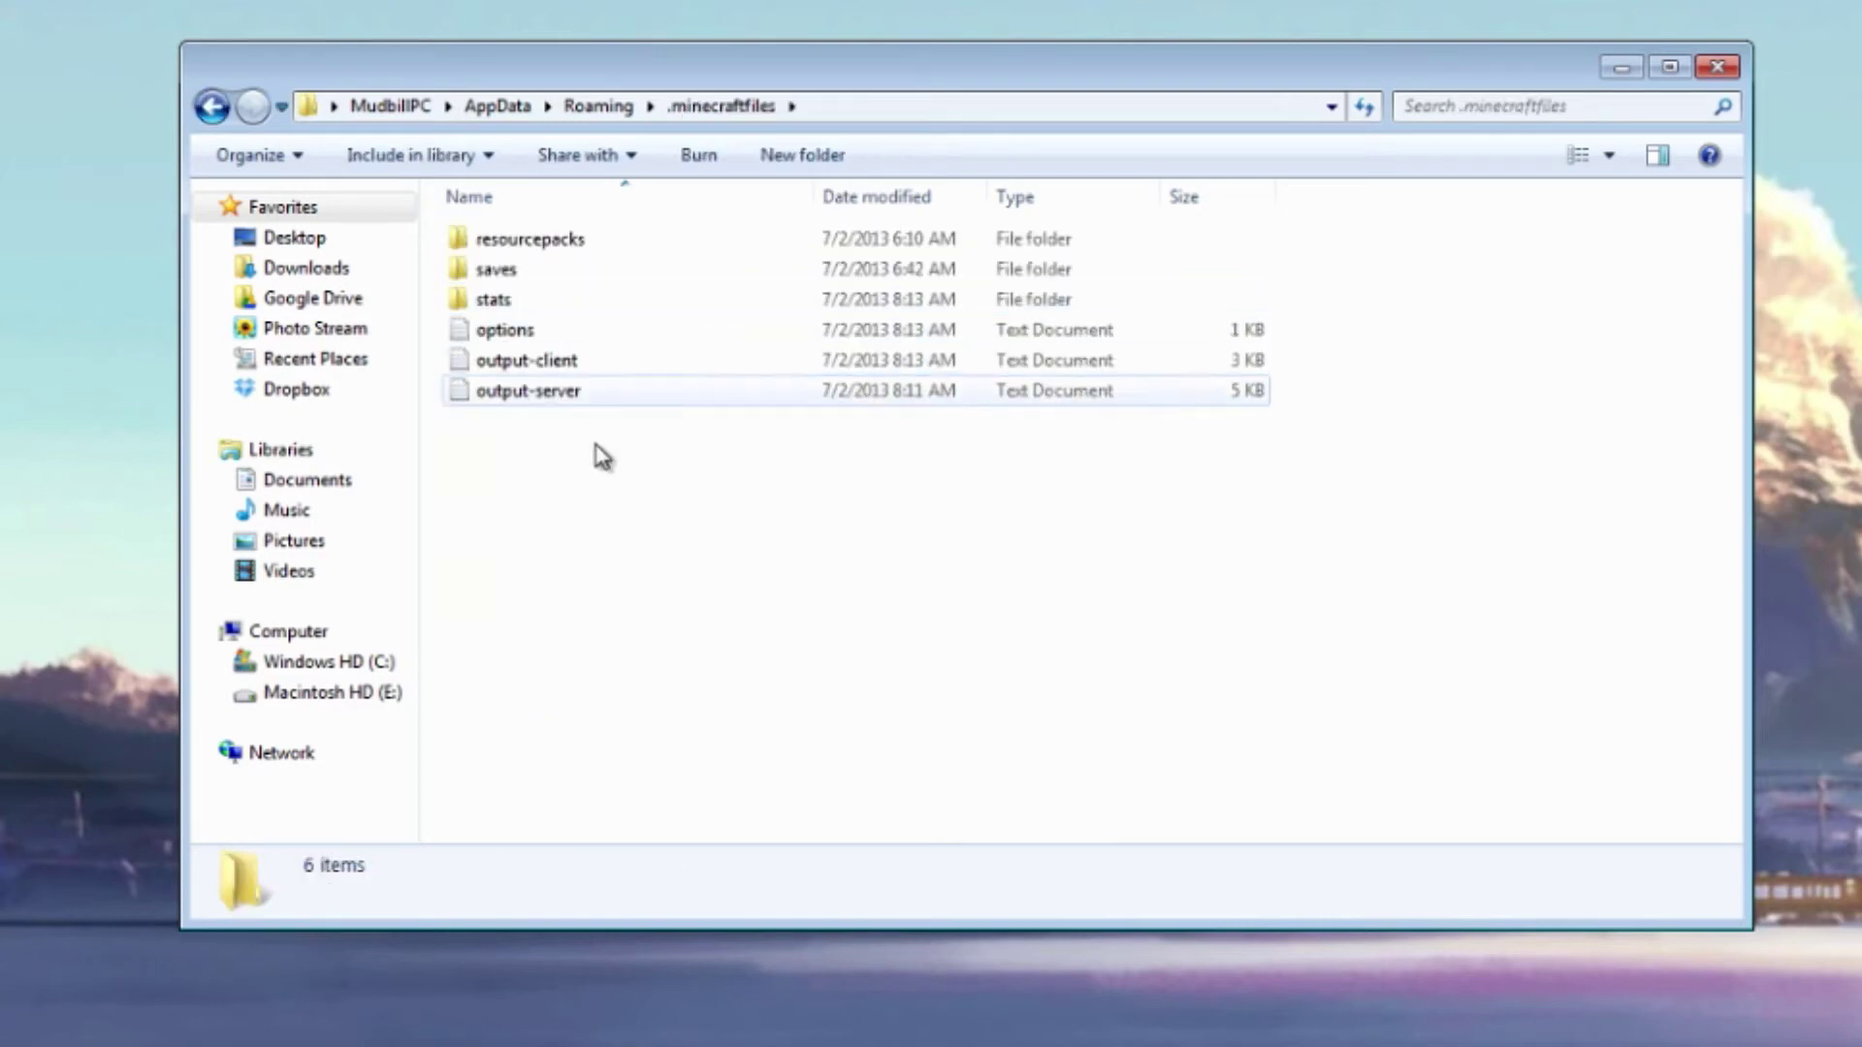
{"action": "mouse_move", "coordinate": [553, 417]}
{"action": "left_mouse_down"}
{"action": "mouse_move", "coordinate": [548, 244]}
{"action": "mouse_move", "coordinate": [582, 426]}
{"action": "left_mouse_up"}
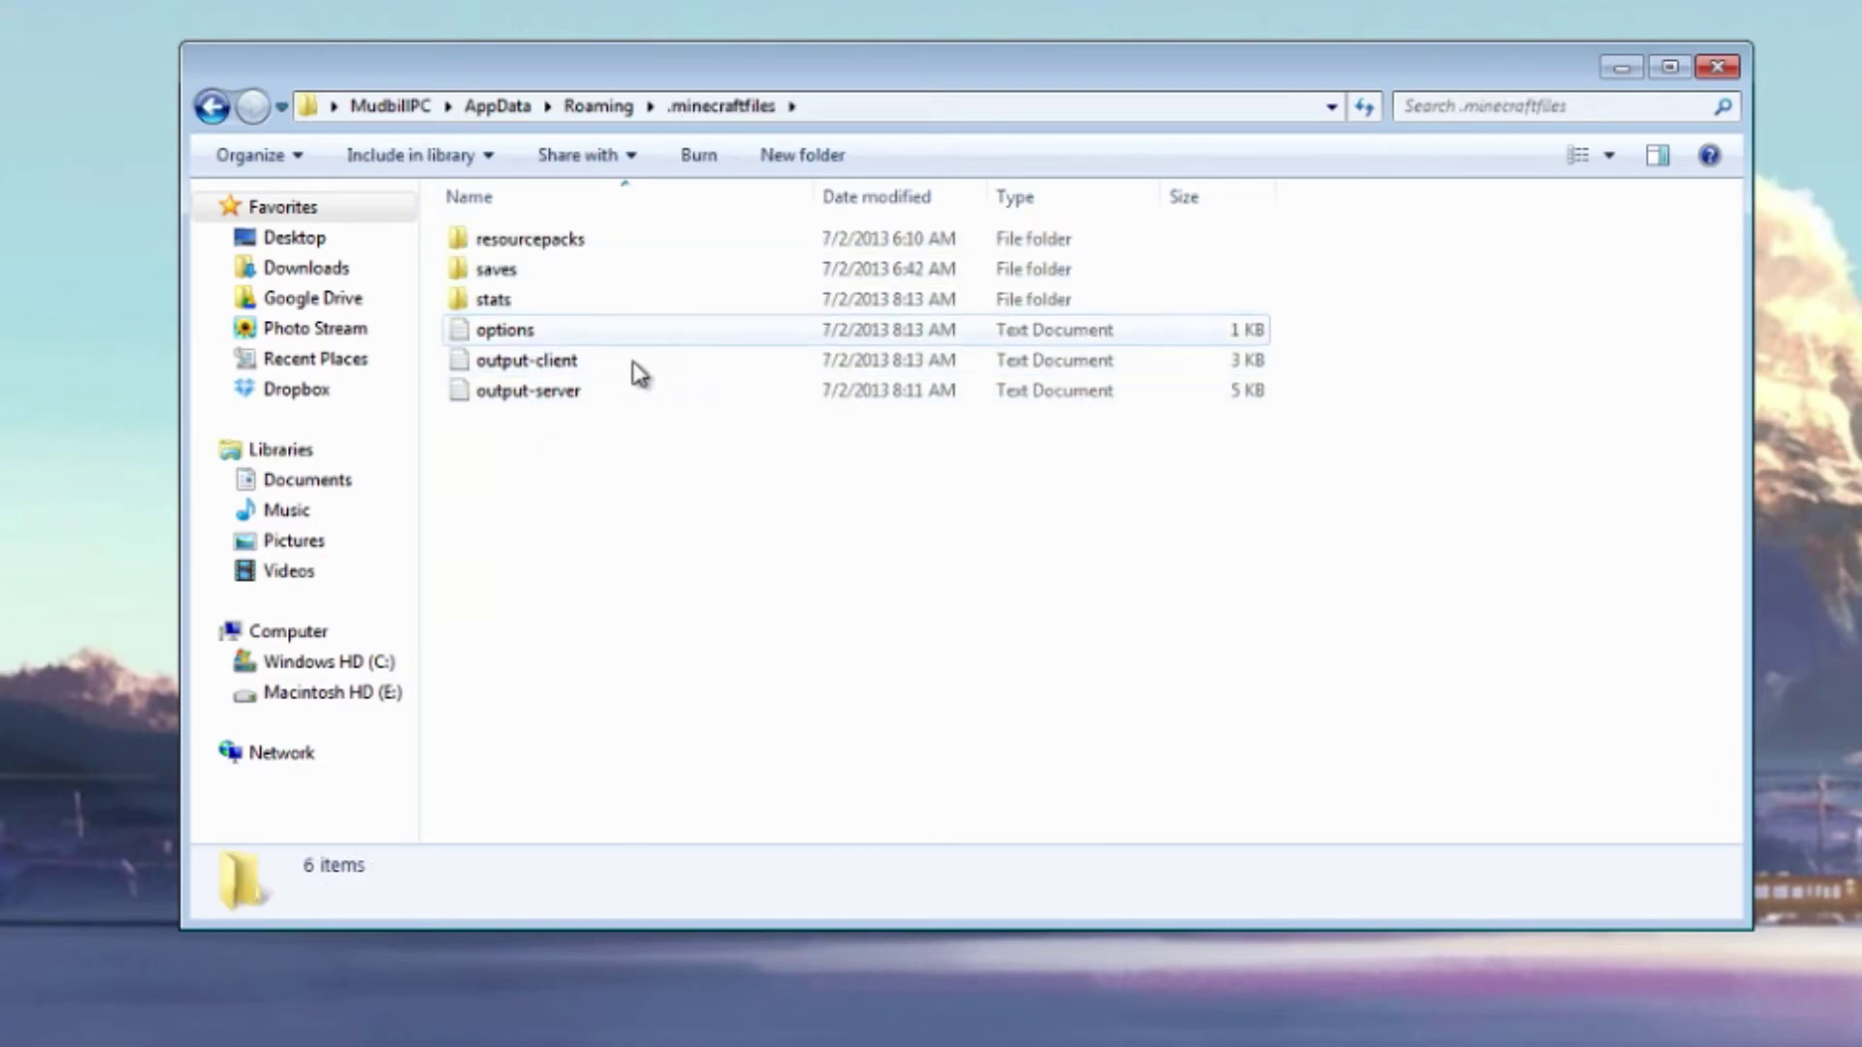
{"action": "left_click", "coordinate": [211, 109]}
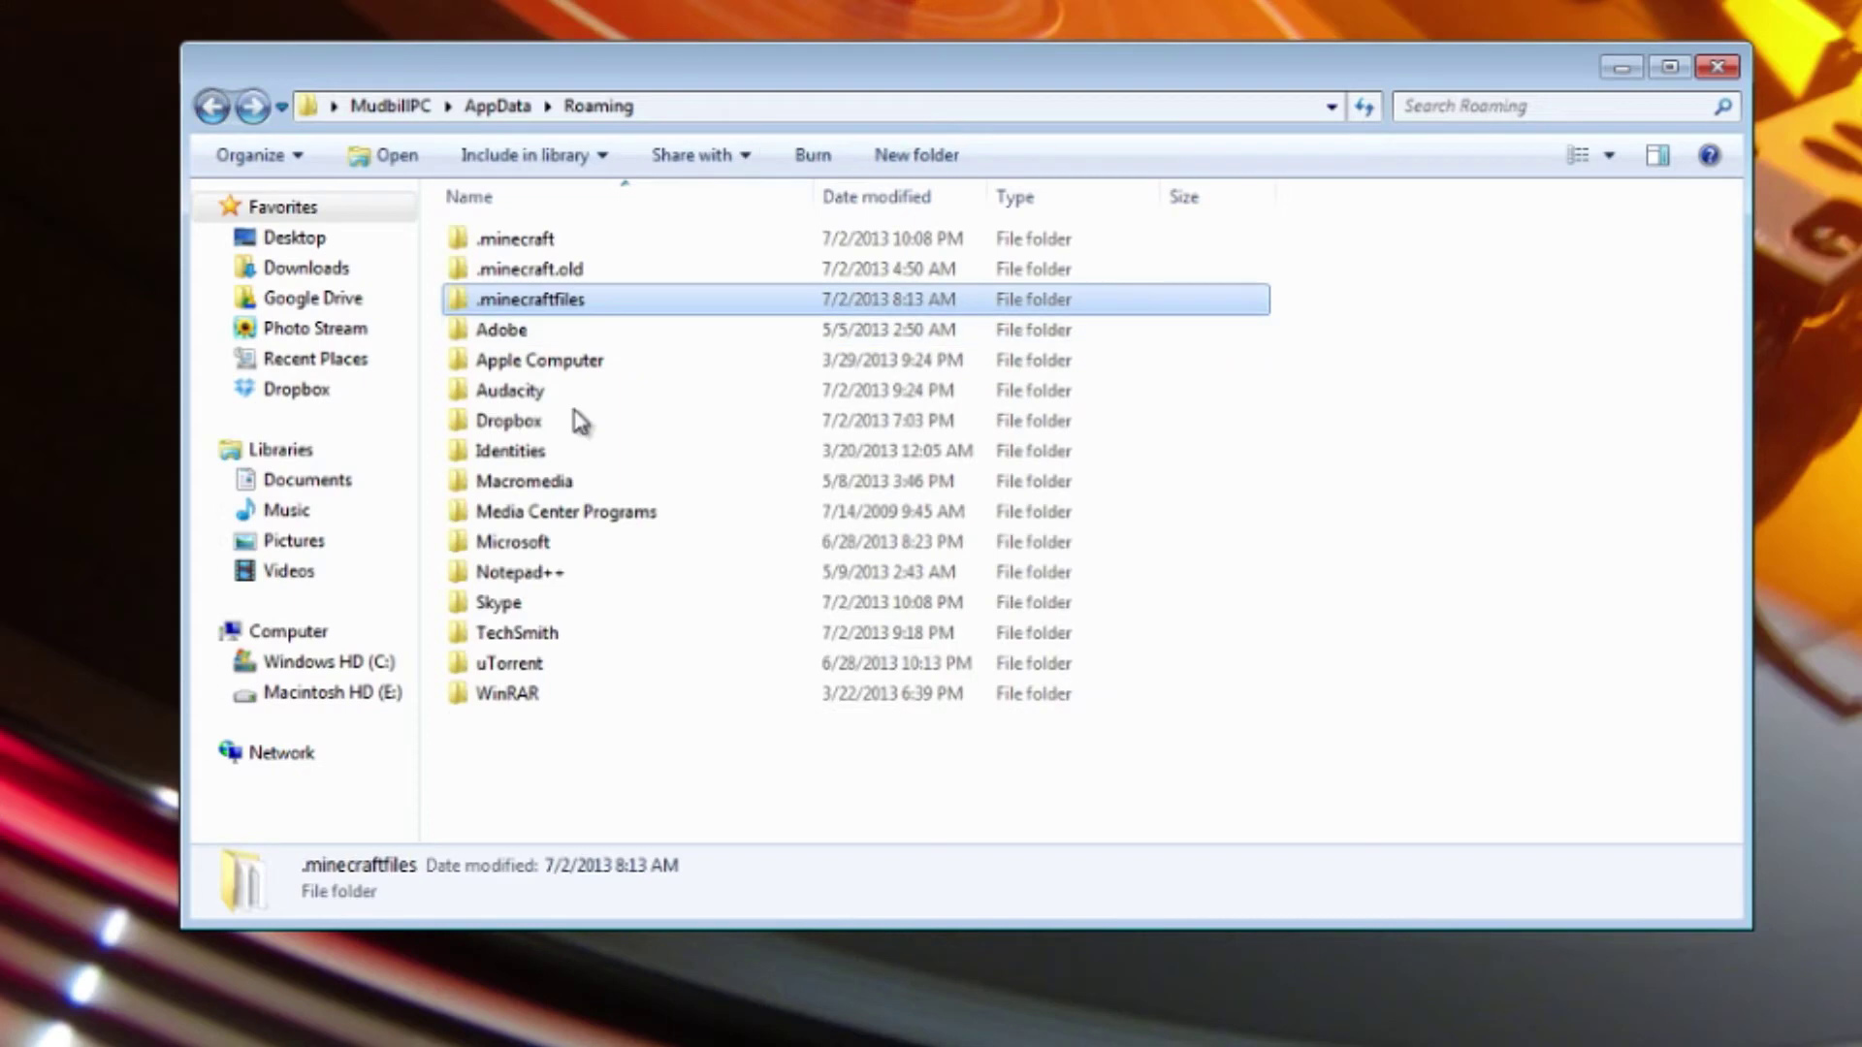
Open .minecraft, look over its six items, and enter the versions folder
{"action": "double_click", "coordinate": [548, 245]}
{"action": "left_click_drag", "start_coordinate": [540, 480], "coordinate": [492, 243]}
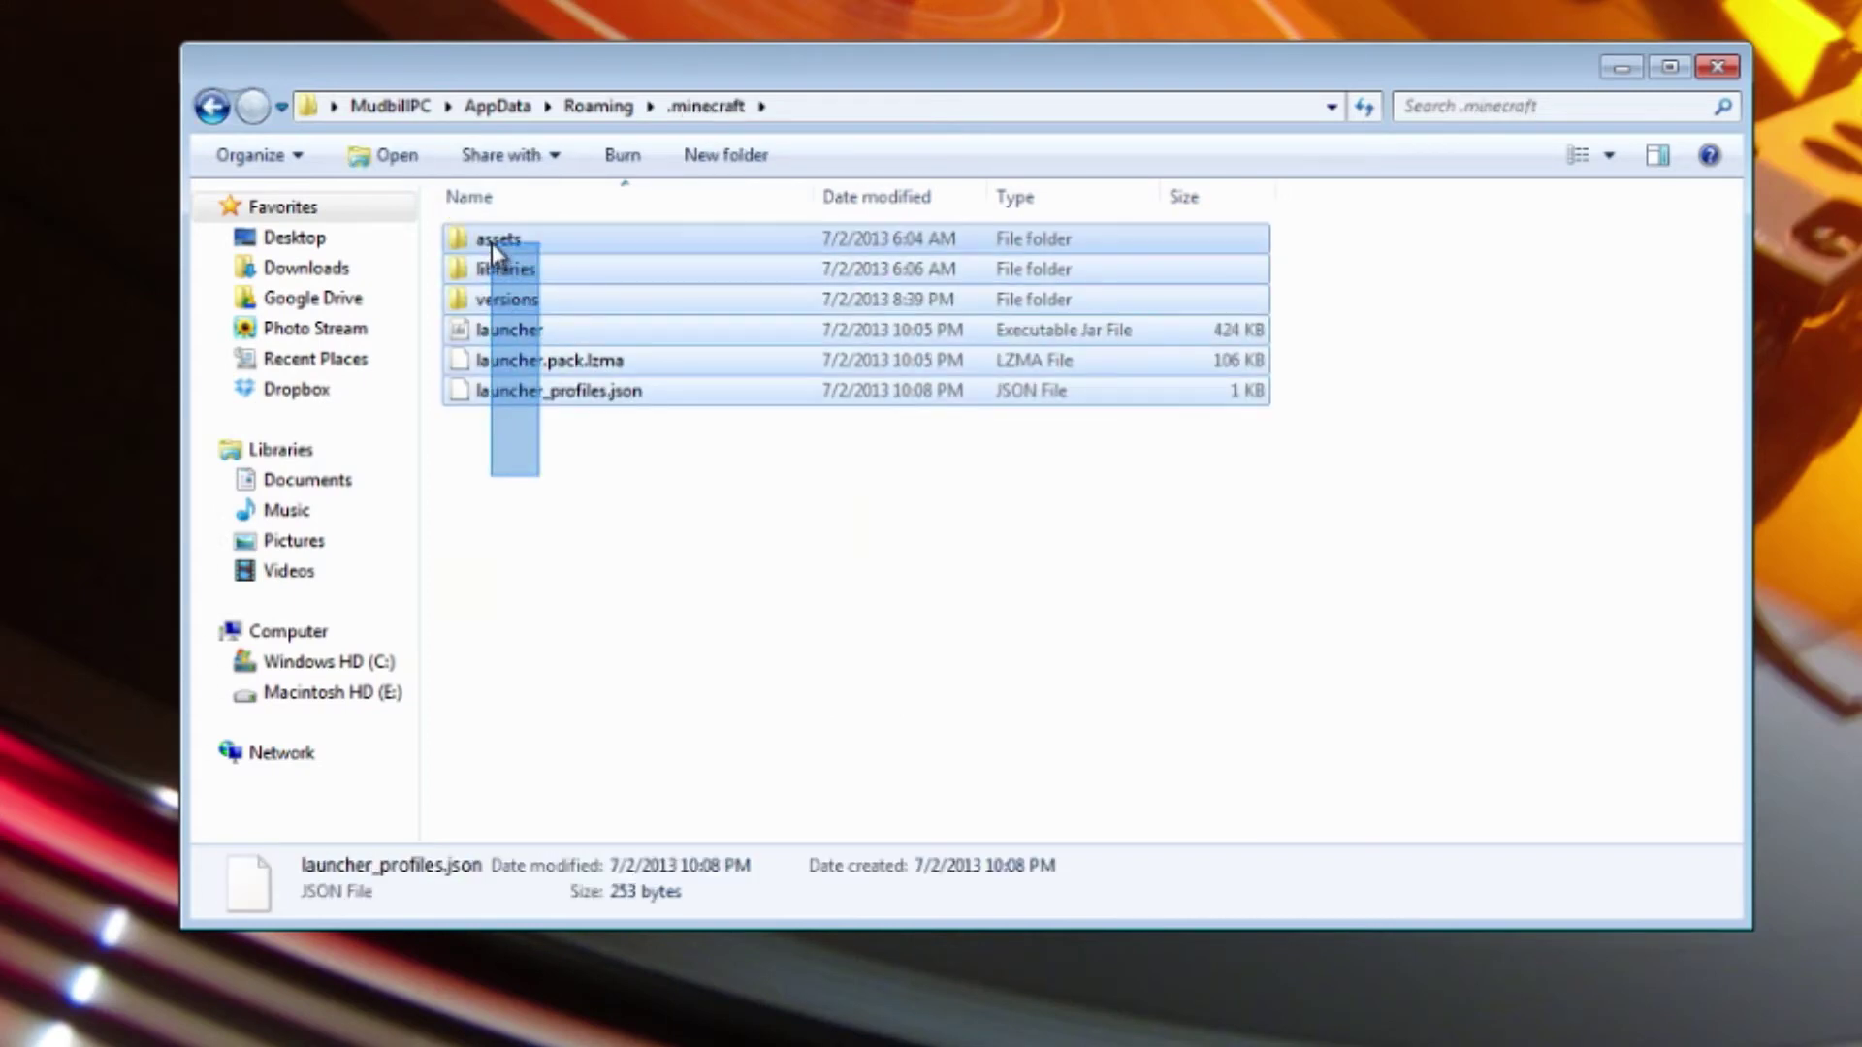
{"action": "left_click", "coordinate": [517, 461]}
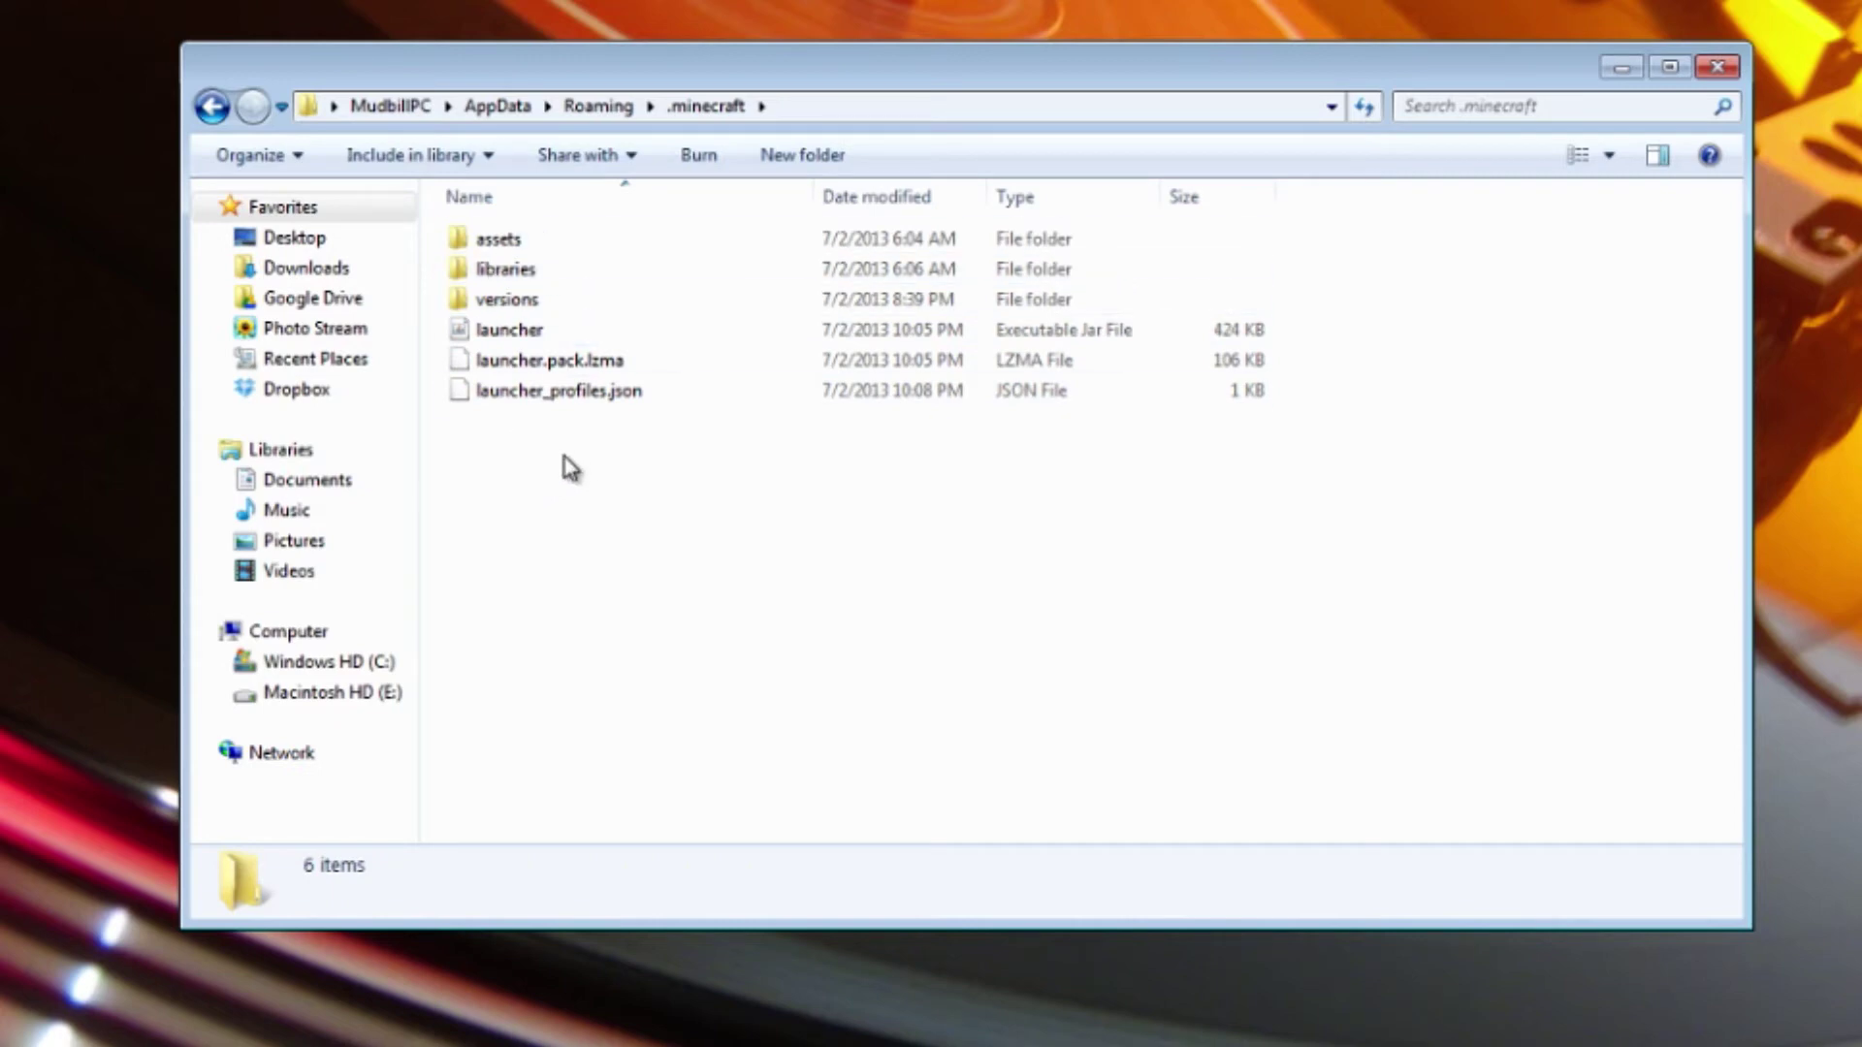
{"action": "left_click_drag", "start_coordinate": [602, 469], "coordinate": [851, 417]}
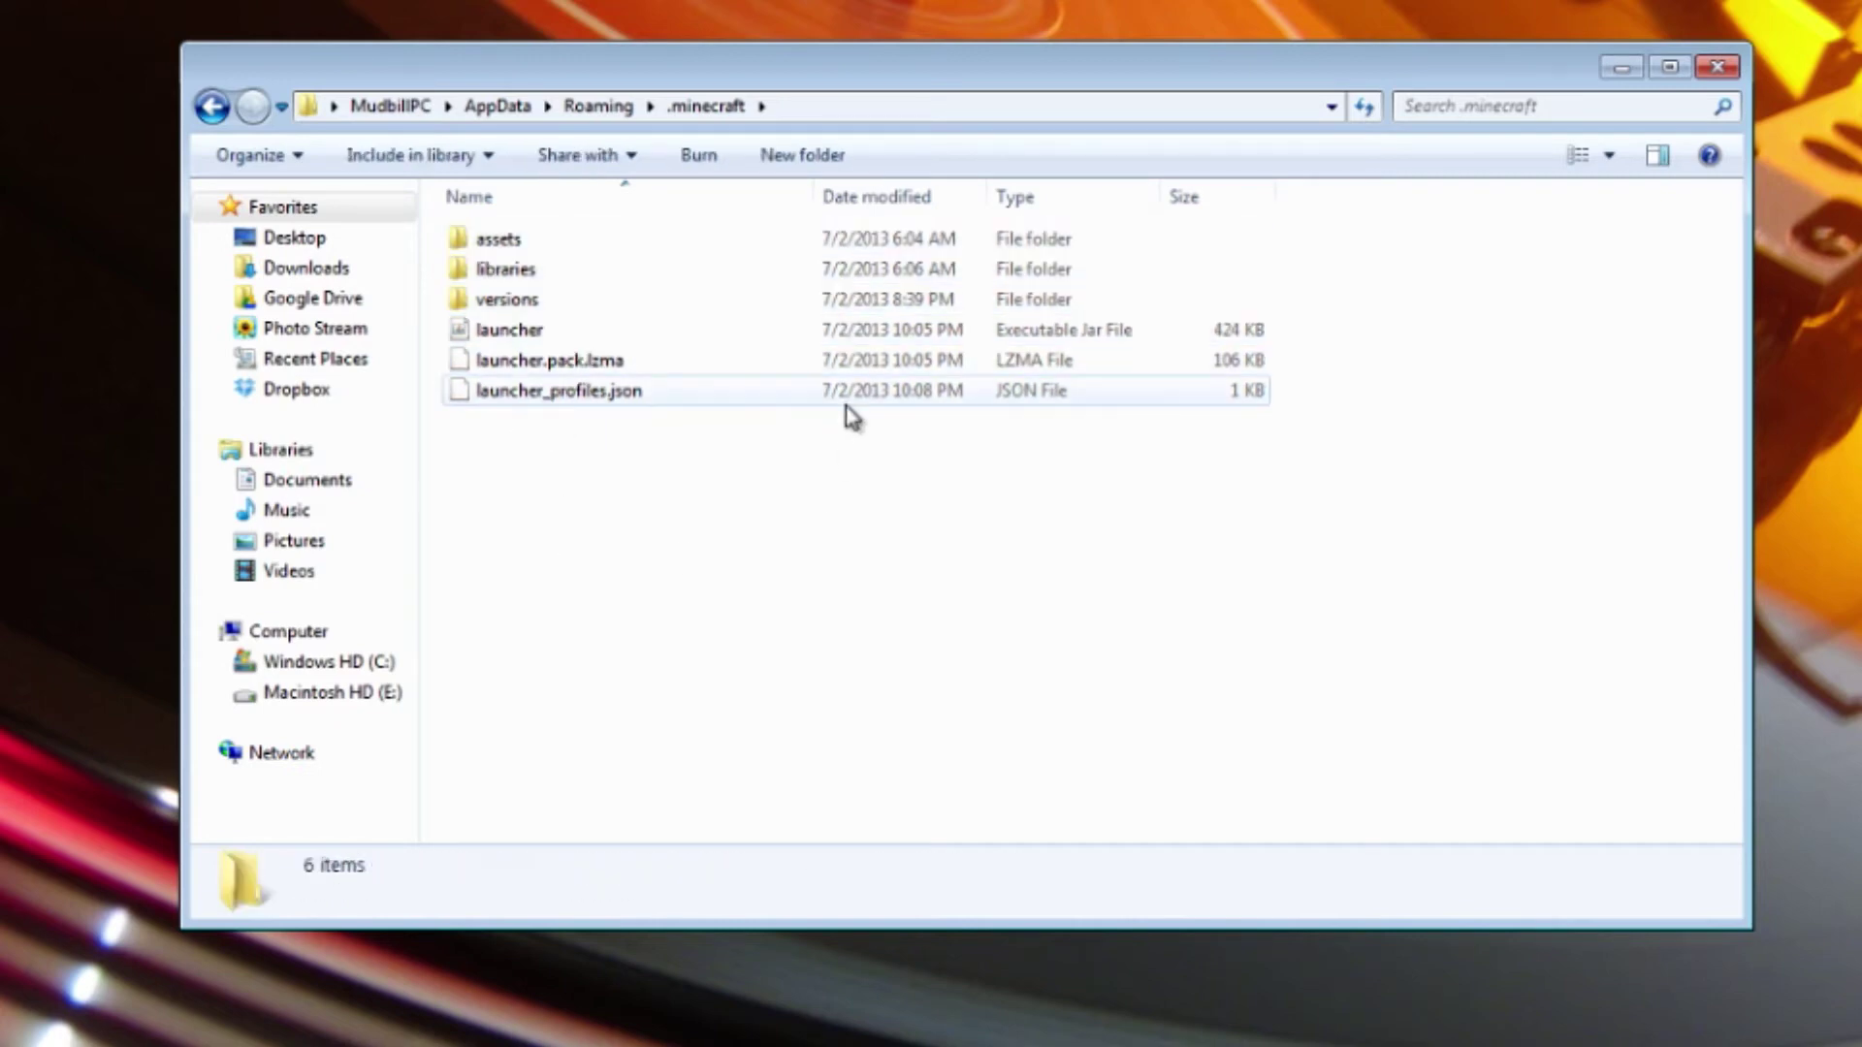
{"action": "left_click_drag", "start_coordinate": [761, 490], "coordinate": [553, 233]}
{"action": "left_click", "coordinate": [553, 503]}
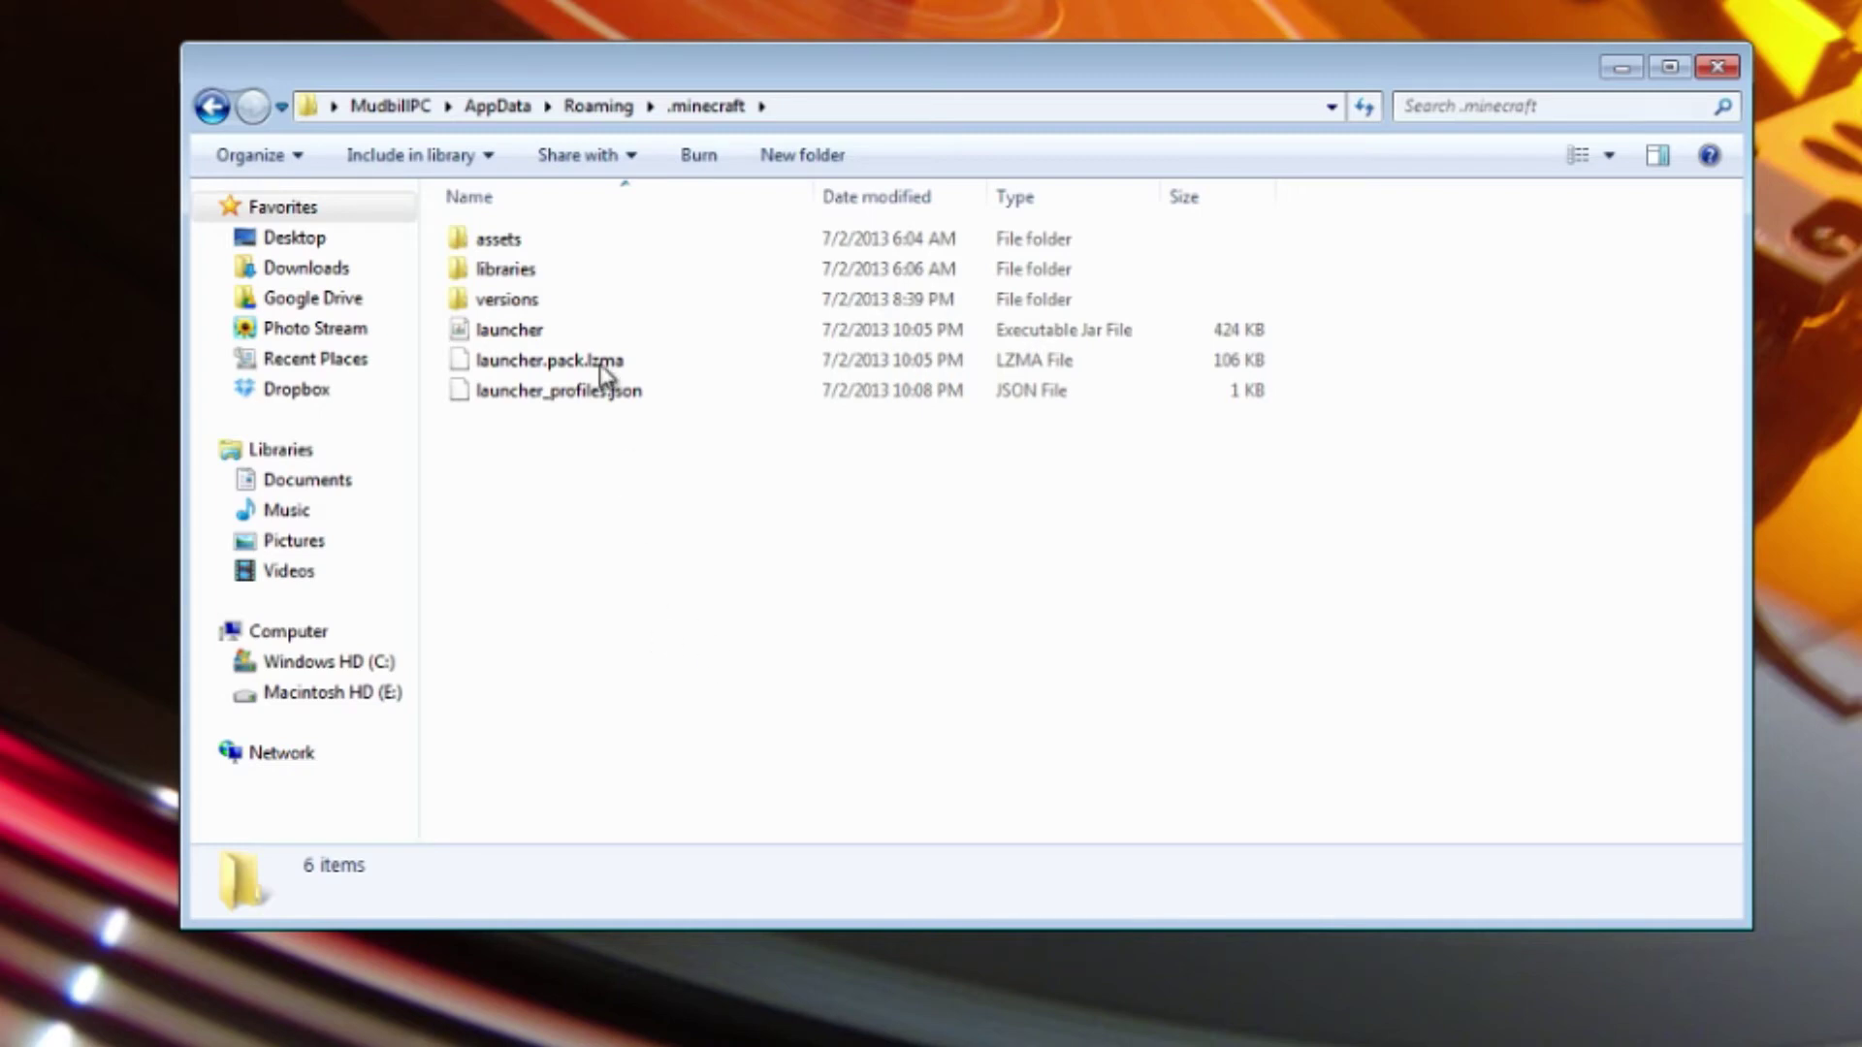
{"action": "mouse_move", "coordinate": [508, 308]}
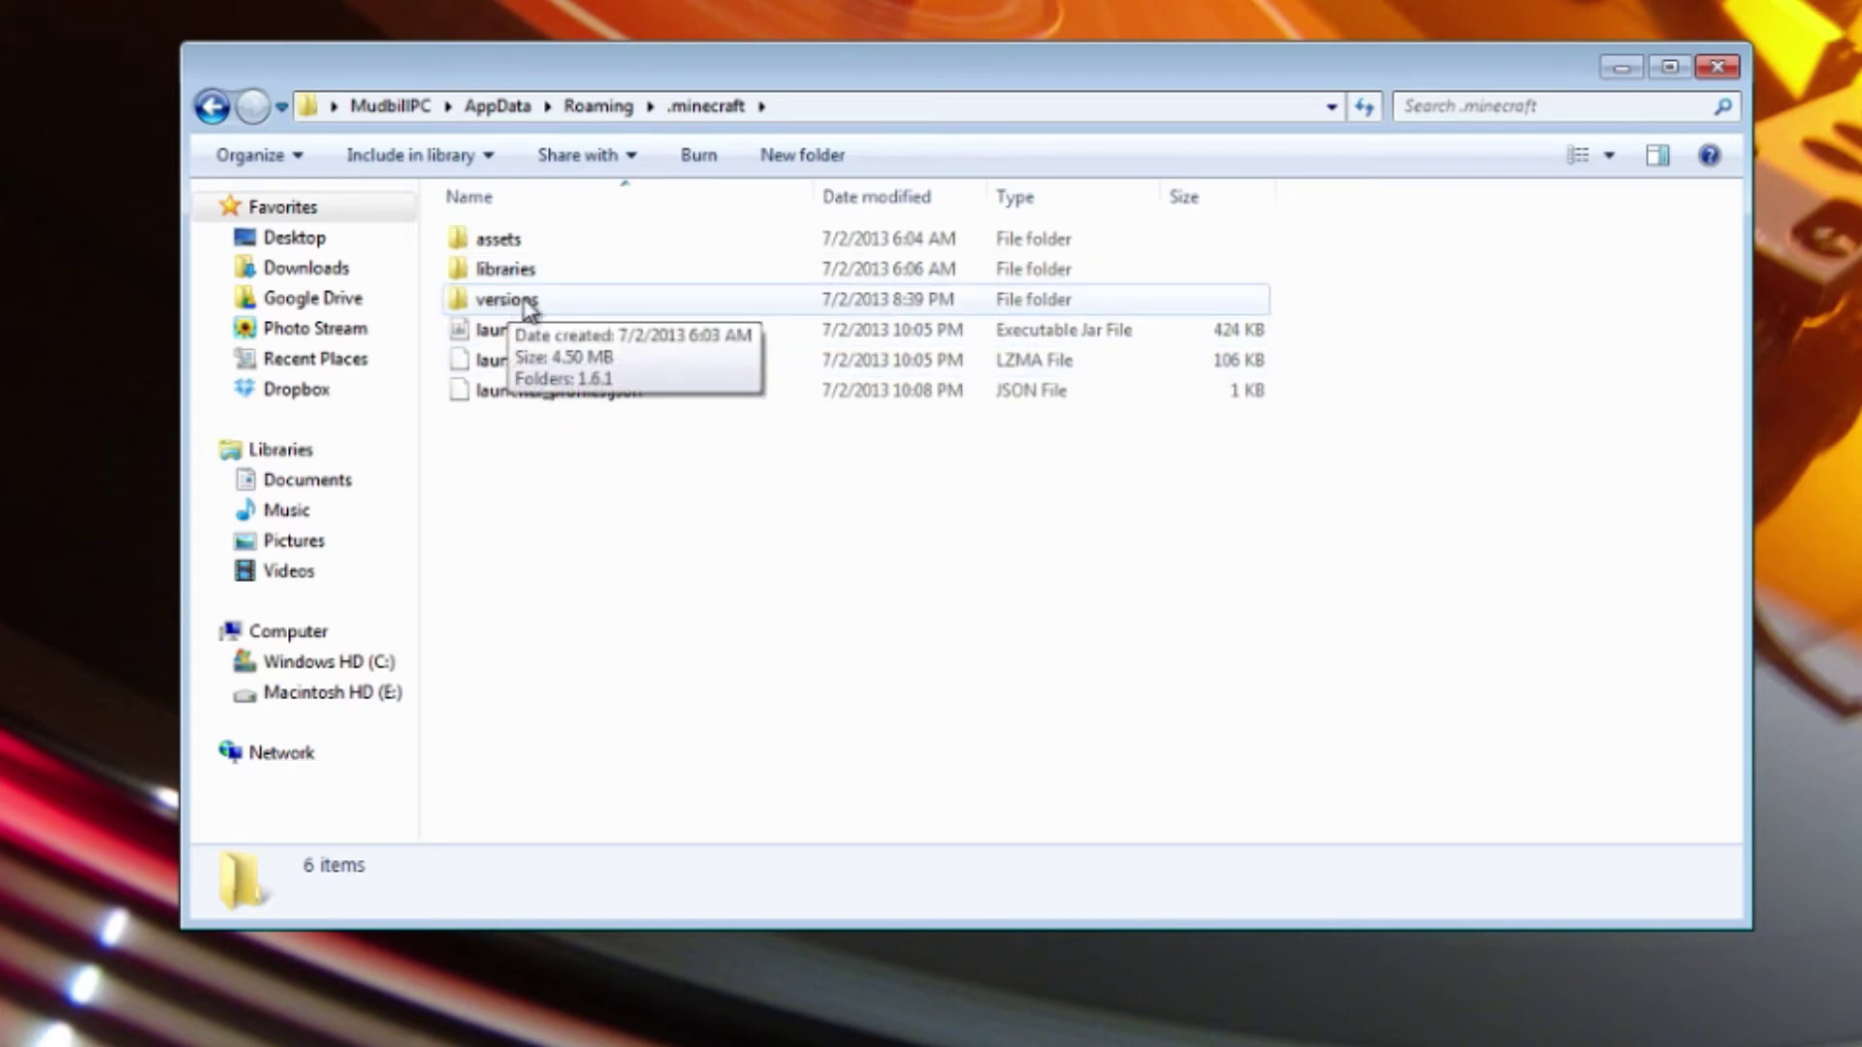
{"action": "double_click", "coordinate": [526, 308]}
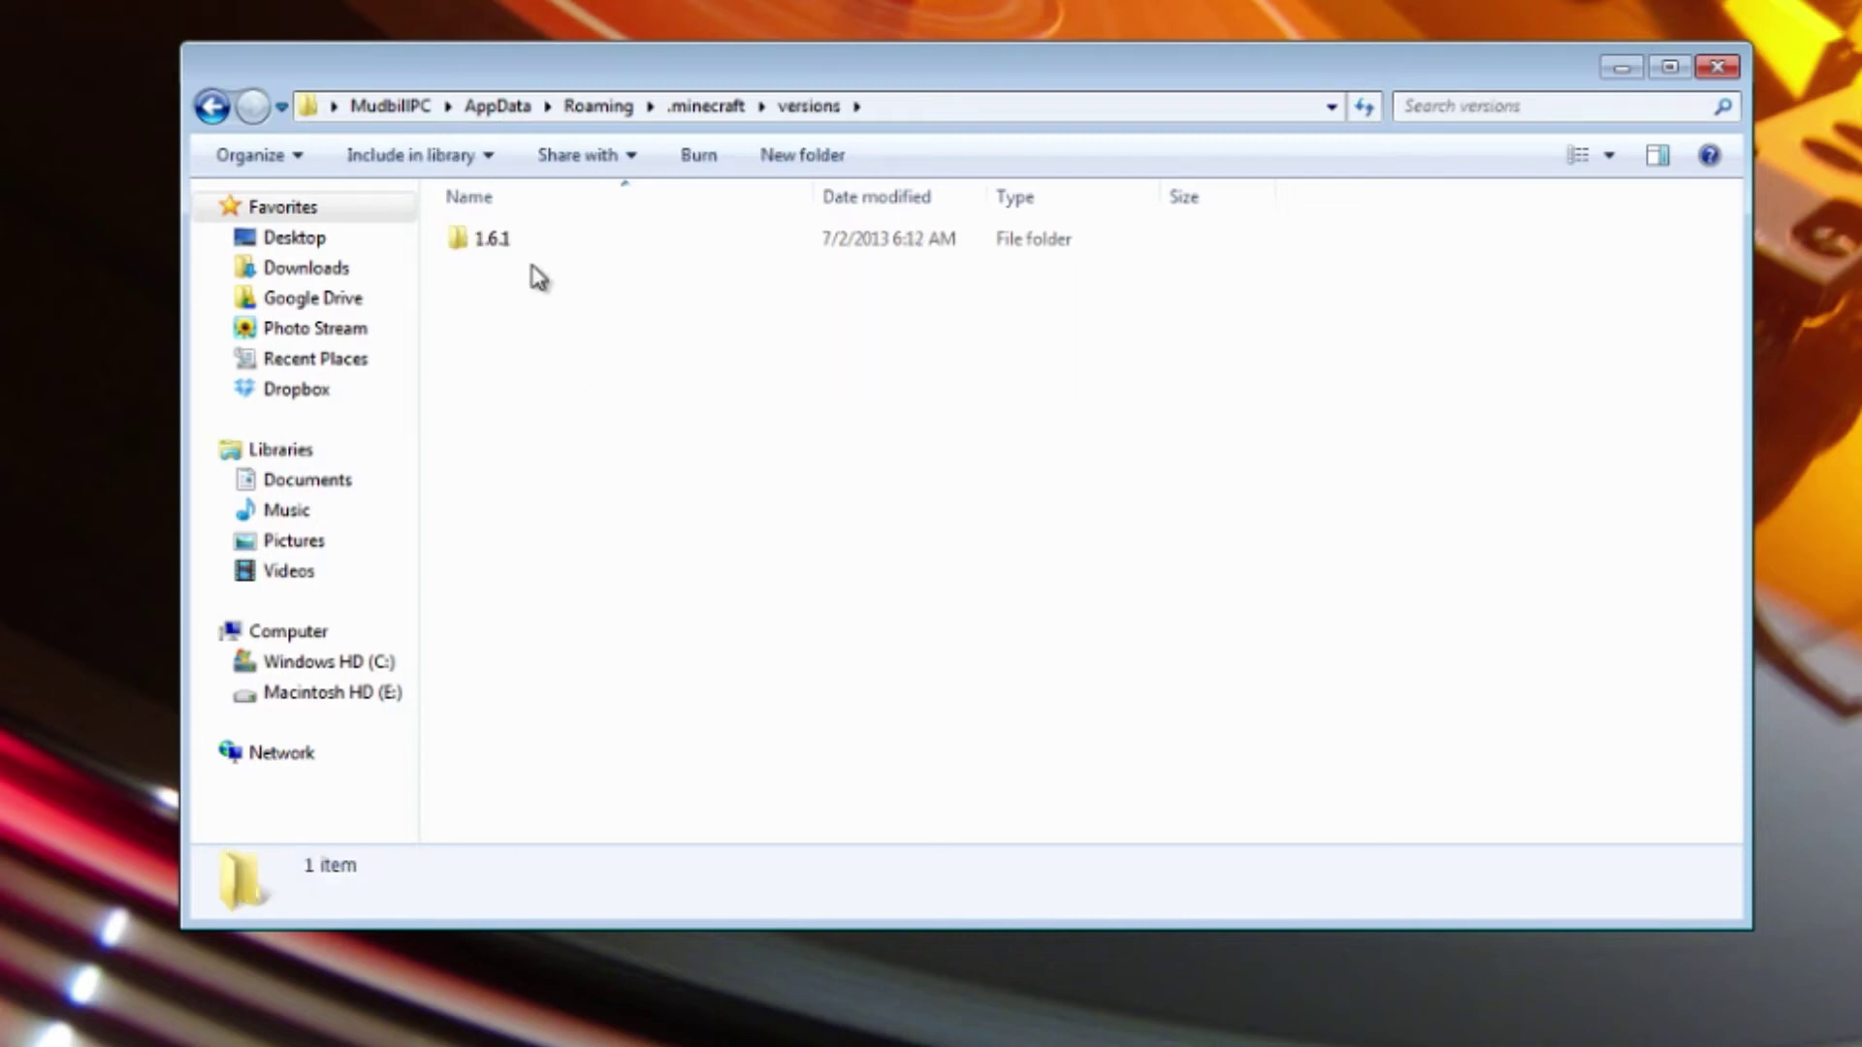
Select the 1.6.1 folder and check the launcher's local versions list
{"action": "left_click_drag", "start_coordinate": [974, 457], "coordinate": [582, 243]}
{"action": "left_click", "coordinate": [776, 459]}
{"action": "left_click", "coordinate": [528, 243]}
{"action": "left_click", "coordinate": [520, 275]}
{"action": "left_click_drag", "start_coordinate": [777, 188], "coordinate": [1185, 438]}
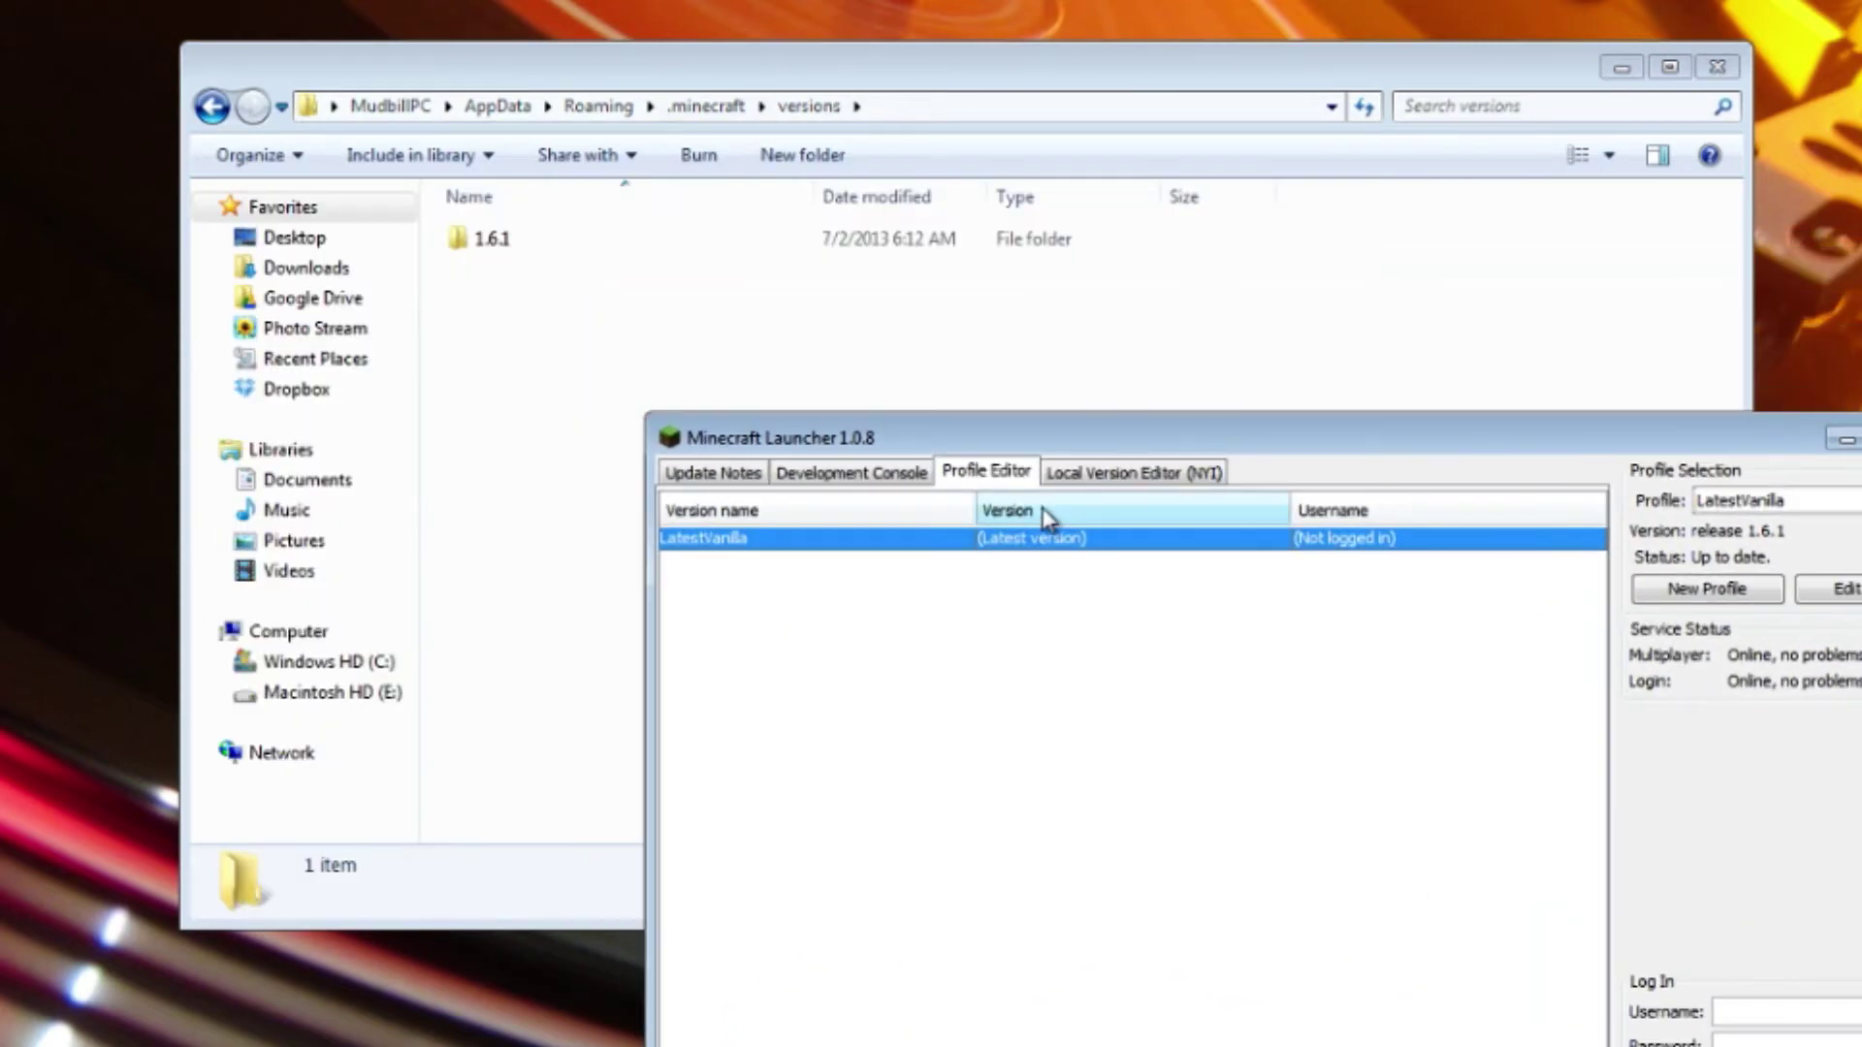
{"action": "left_click", "coordinate": [1106, 475]}
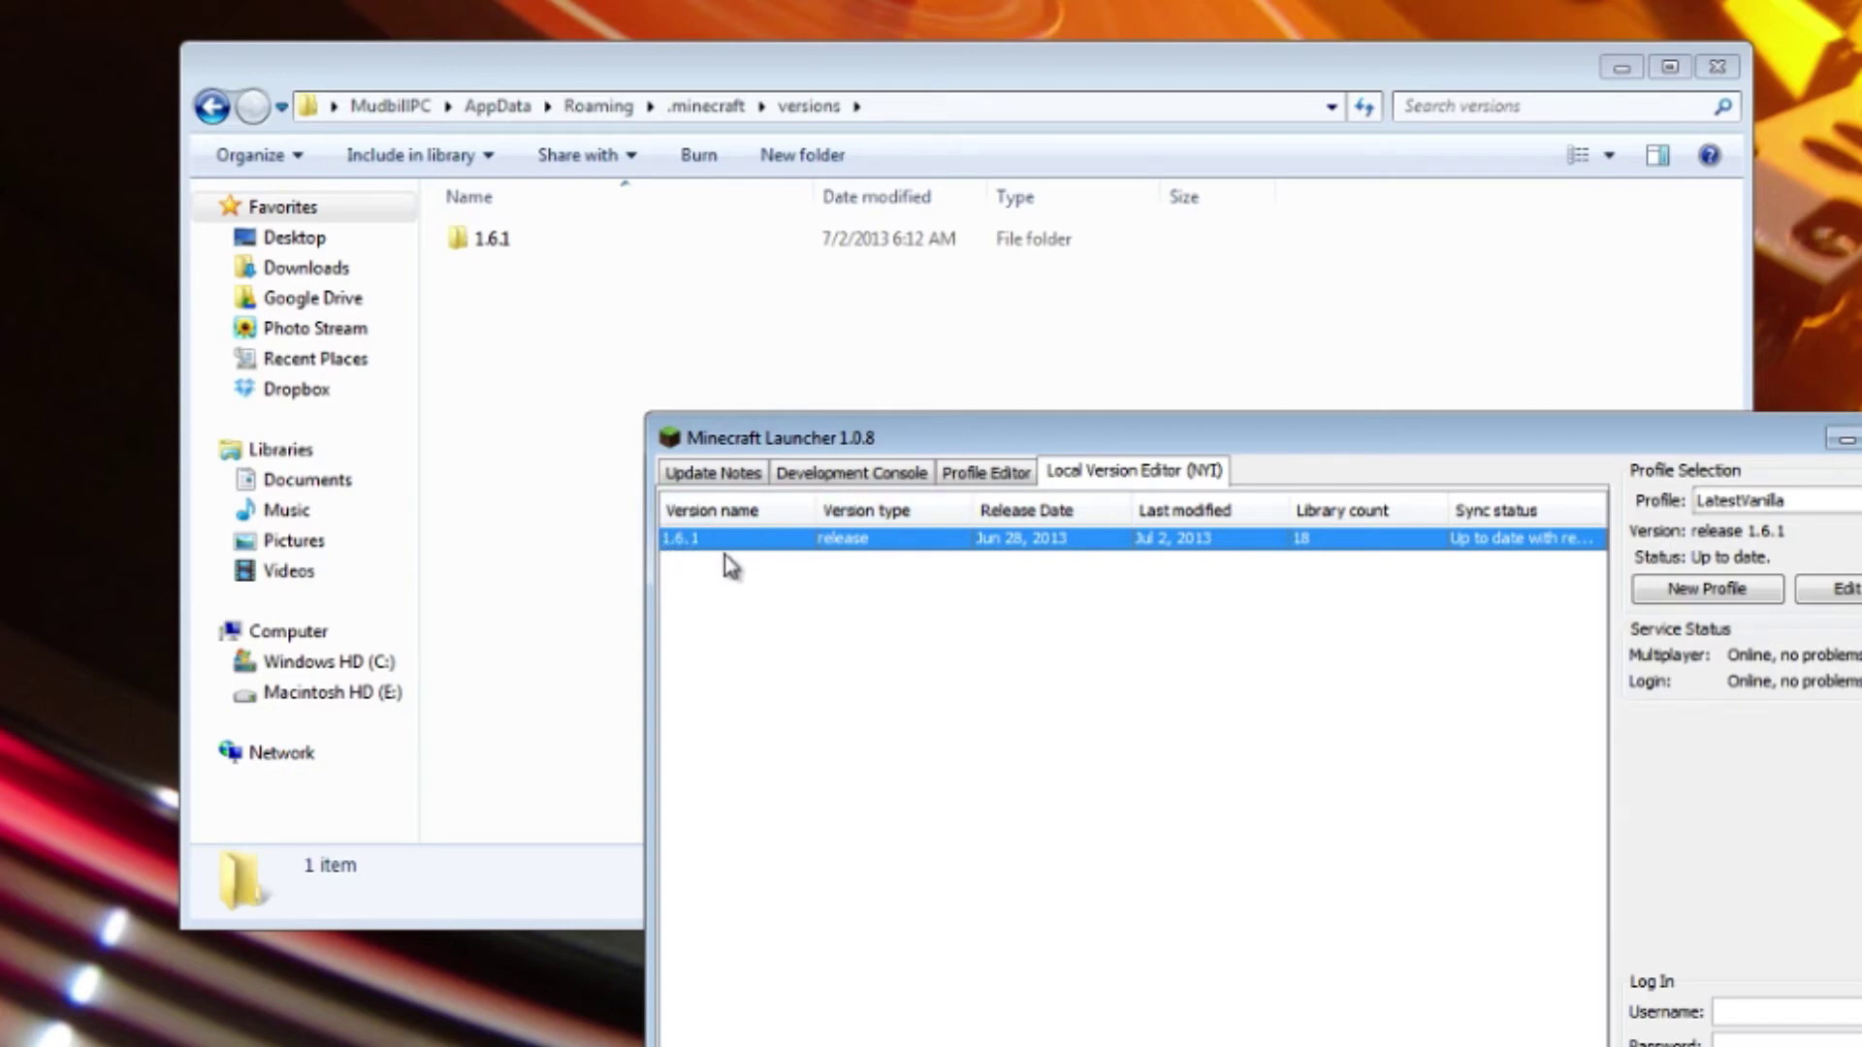
{"action": "left_click", "coordinate": [515, 315]}
Copy the 1.6.1 folder and paste a duplicate into versions
{"action": "right_click", "coordinate": [494, 245]}
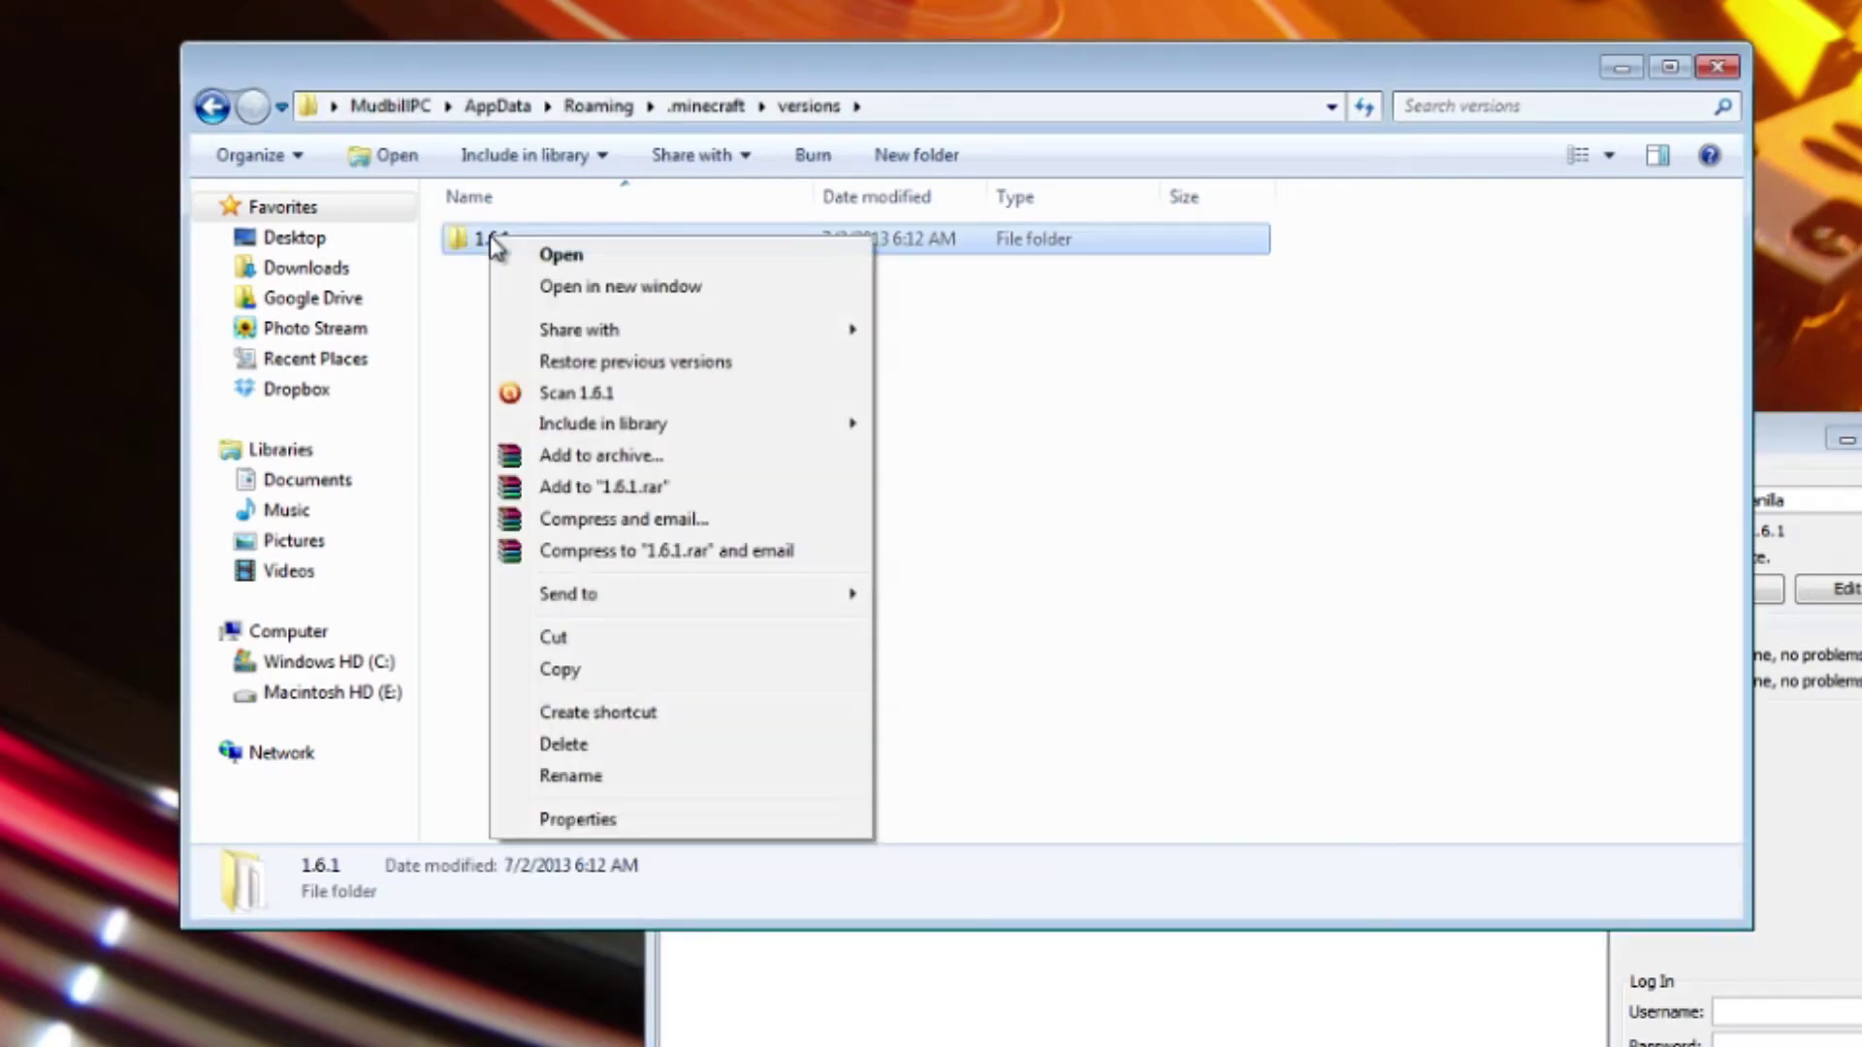
{"action": "left_click", "coordinate": [570, 669]}
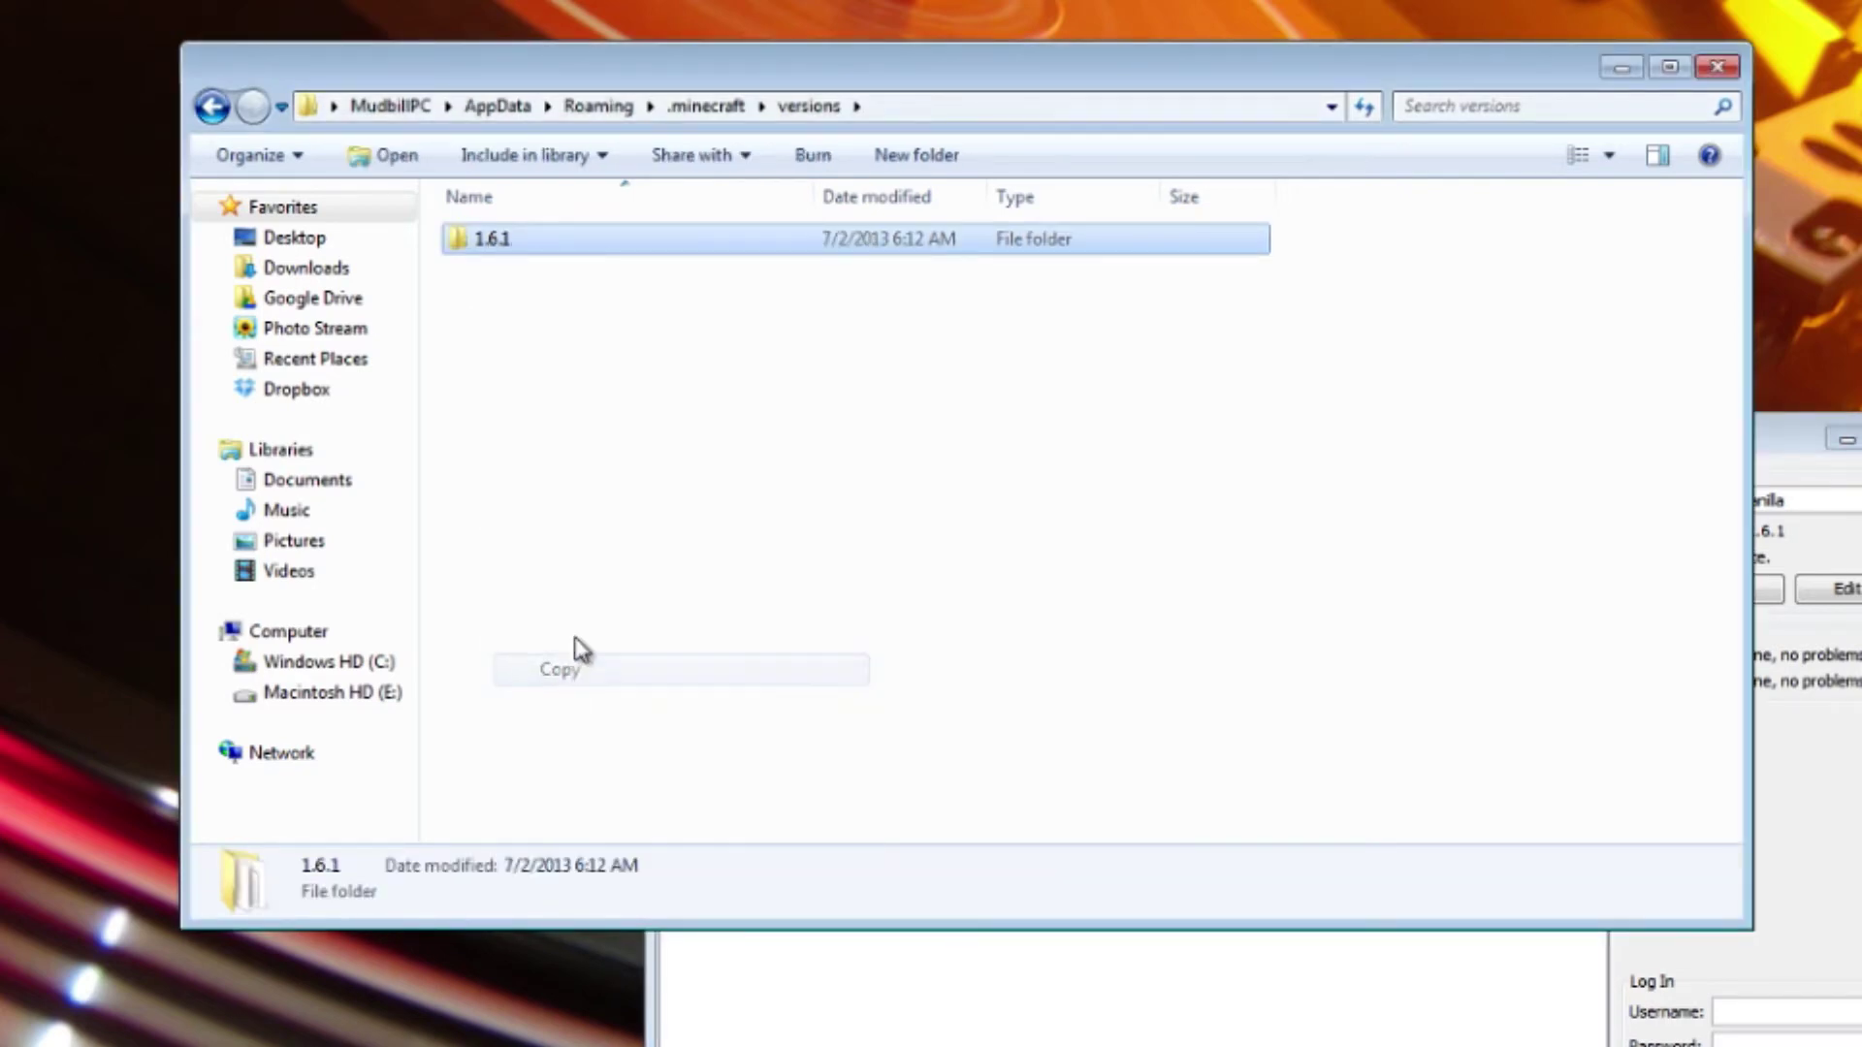
{"action": "left_click", "coordinate": [573, 470]}
{"action": "right_click", "coordinate": [572, 463]}
{"action": "left_click", "coordinate": [635, 664]}
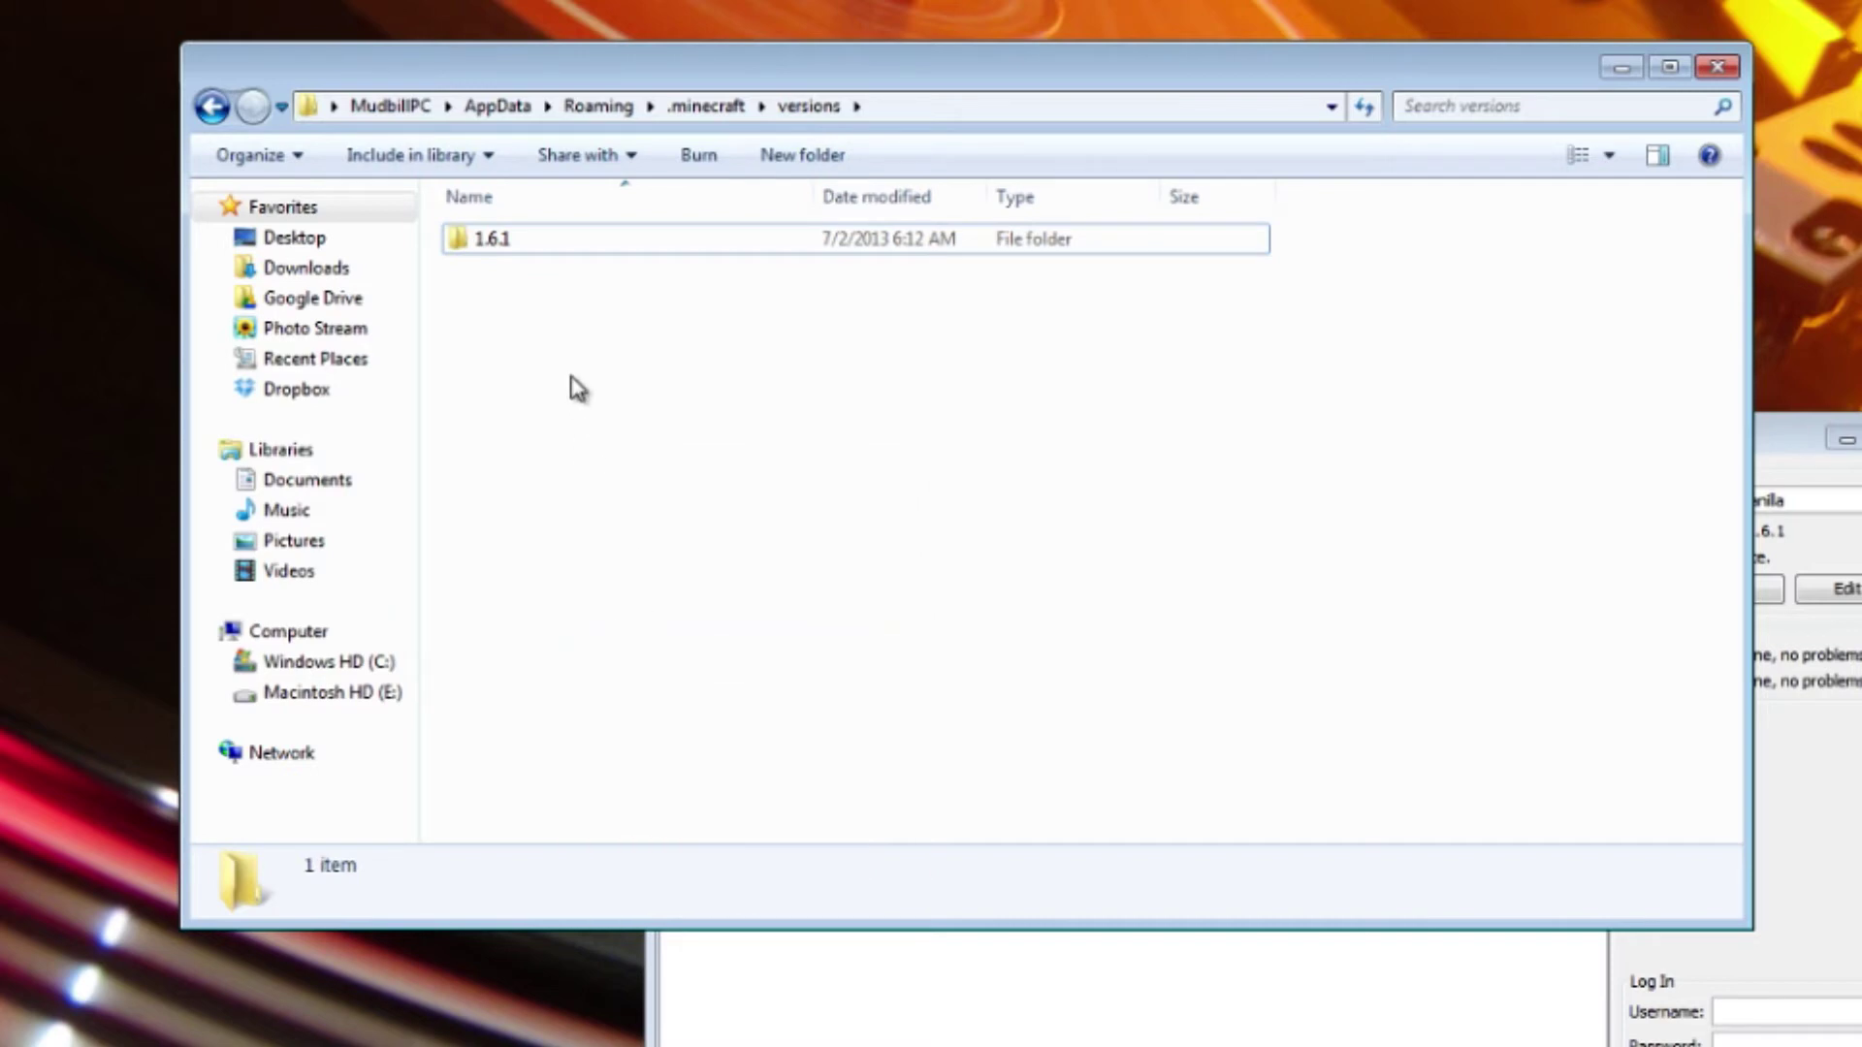
Rename '1.6.1 - Copy' to custom
{"action": "left_click", "coordinate": [553, 274]}
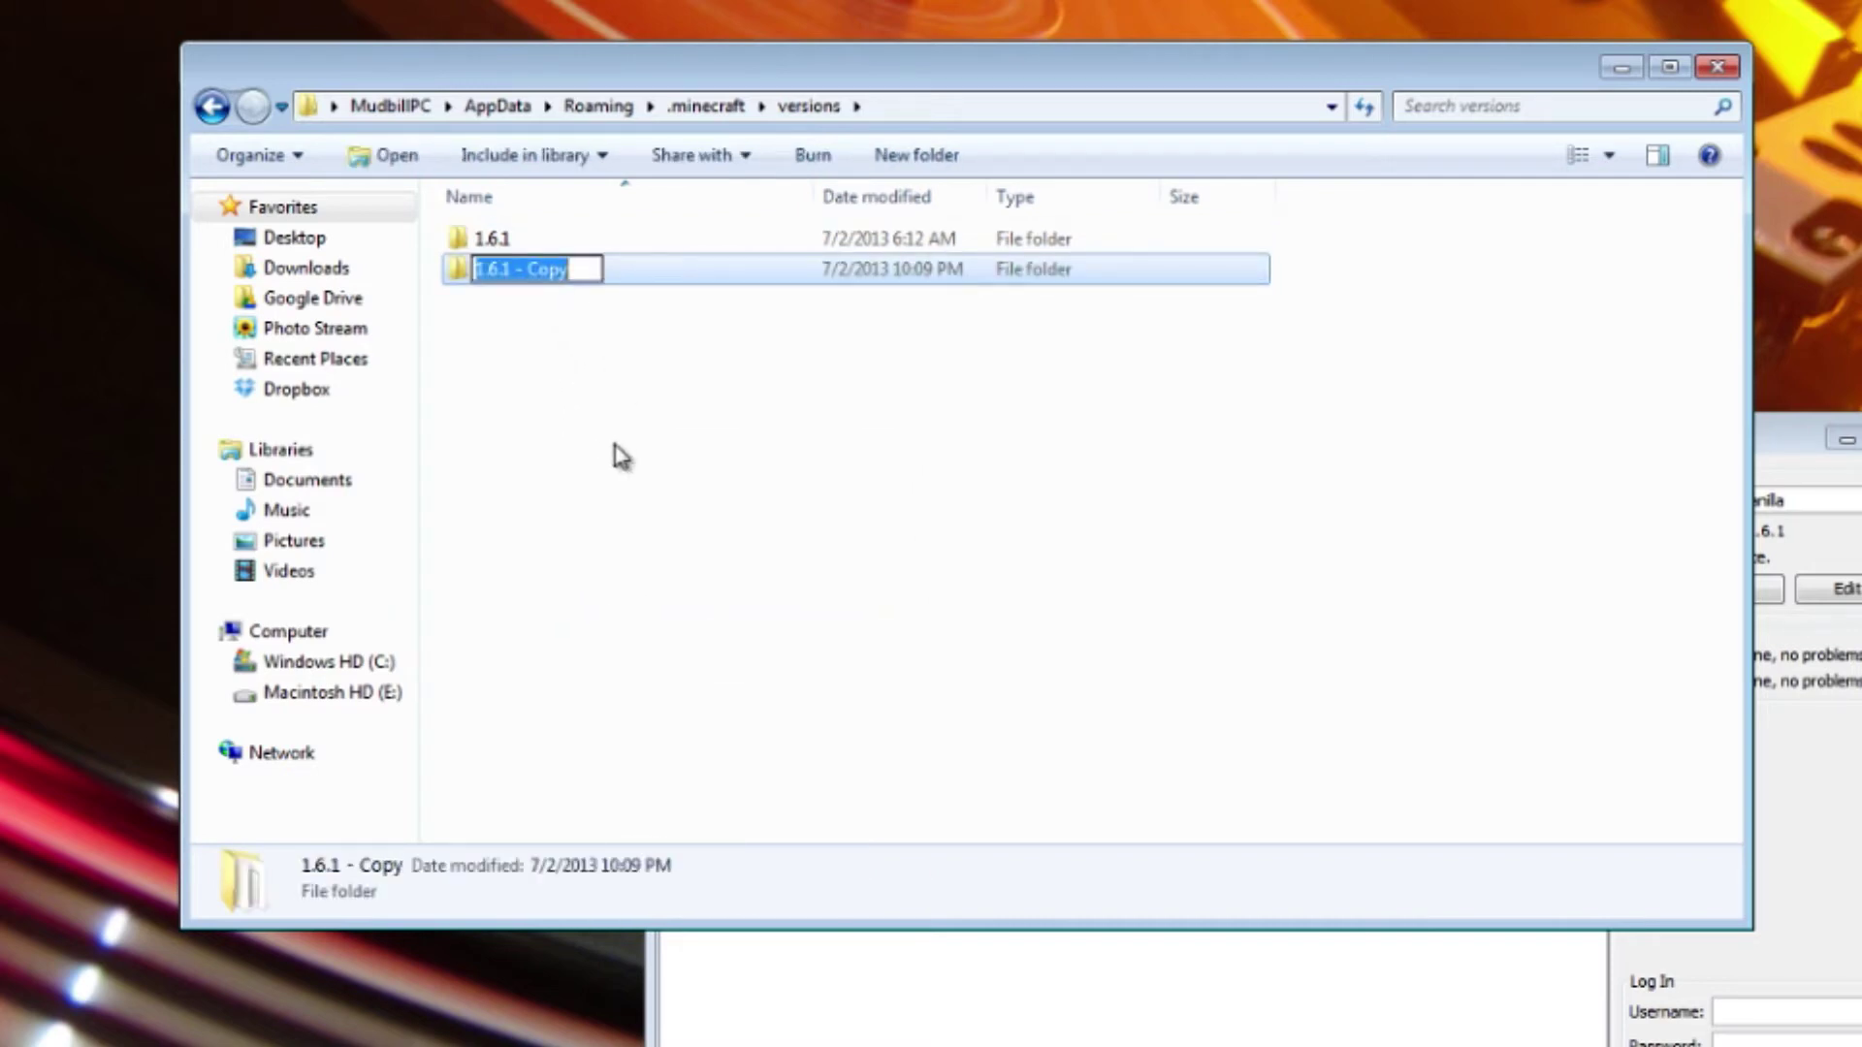
{"action": "type", "text": "custom"}
{"action": "key", "text": "Return"}
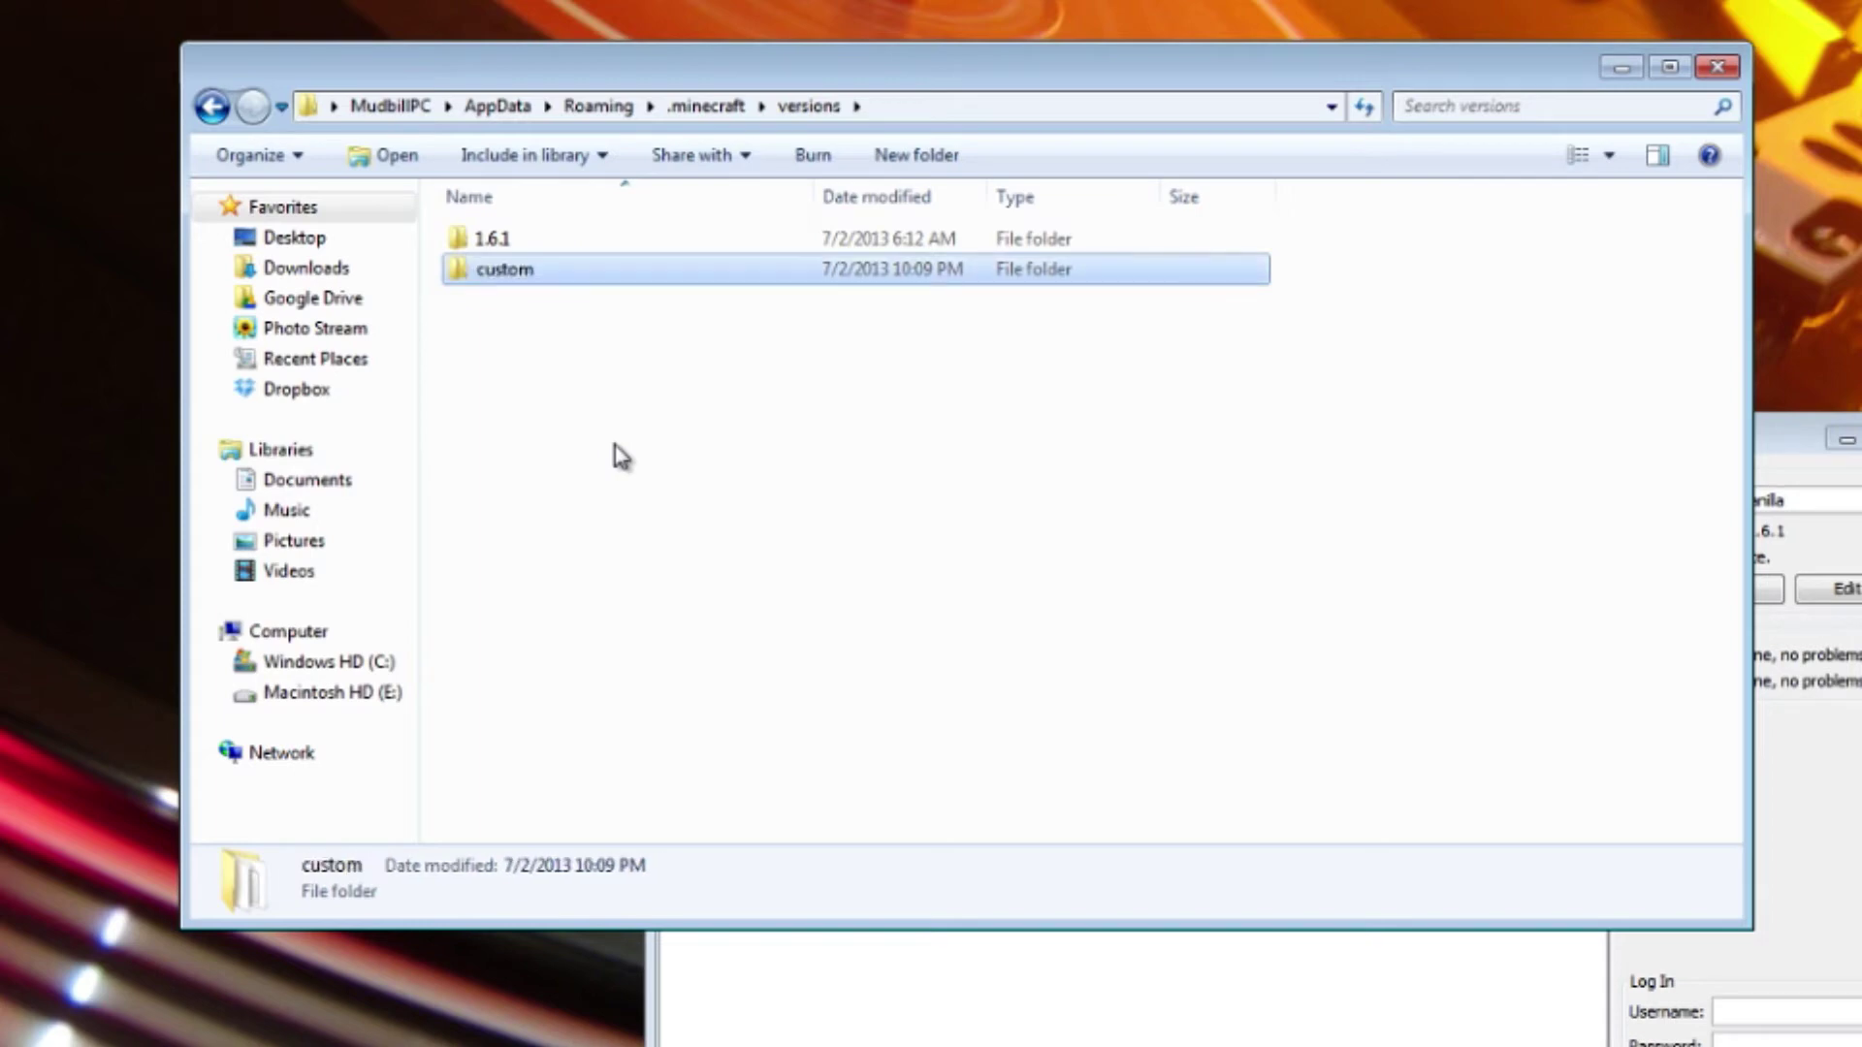
{"action": "left_click", "coordinate": [574, 368]}
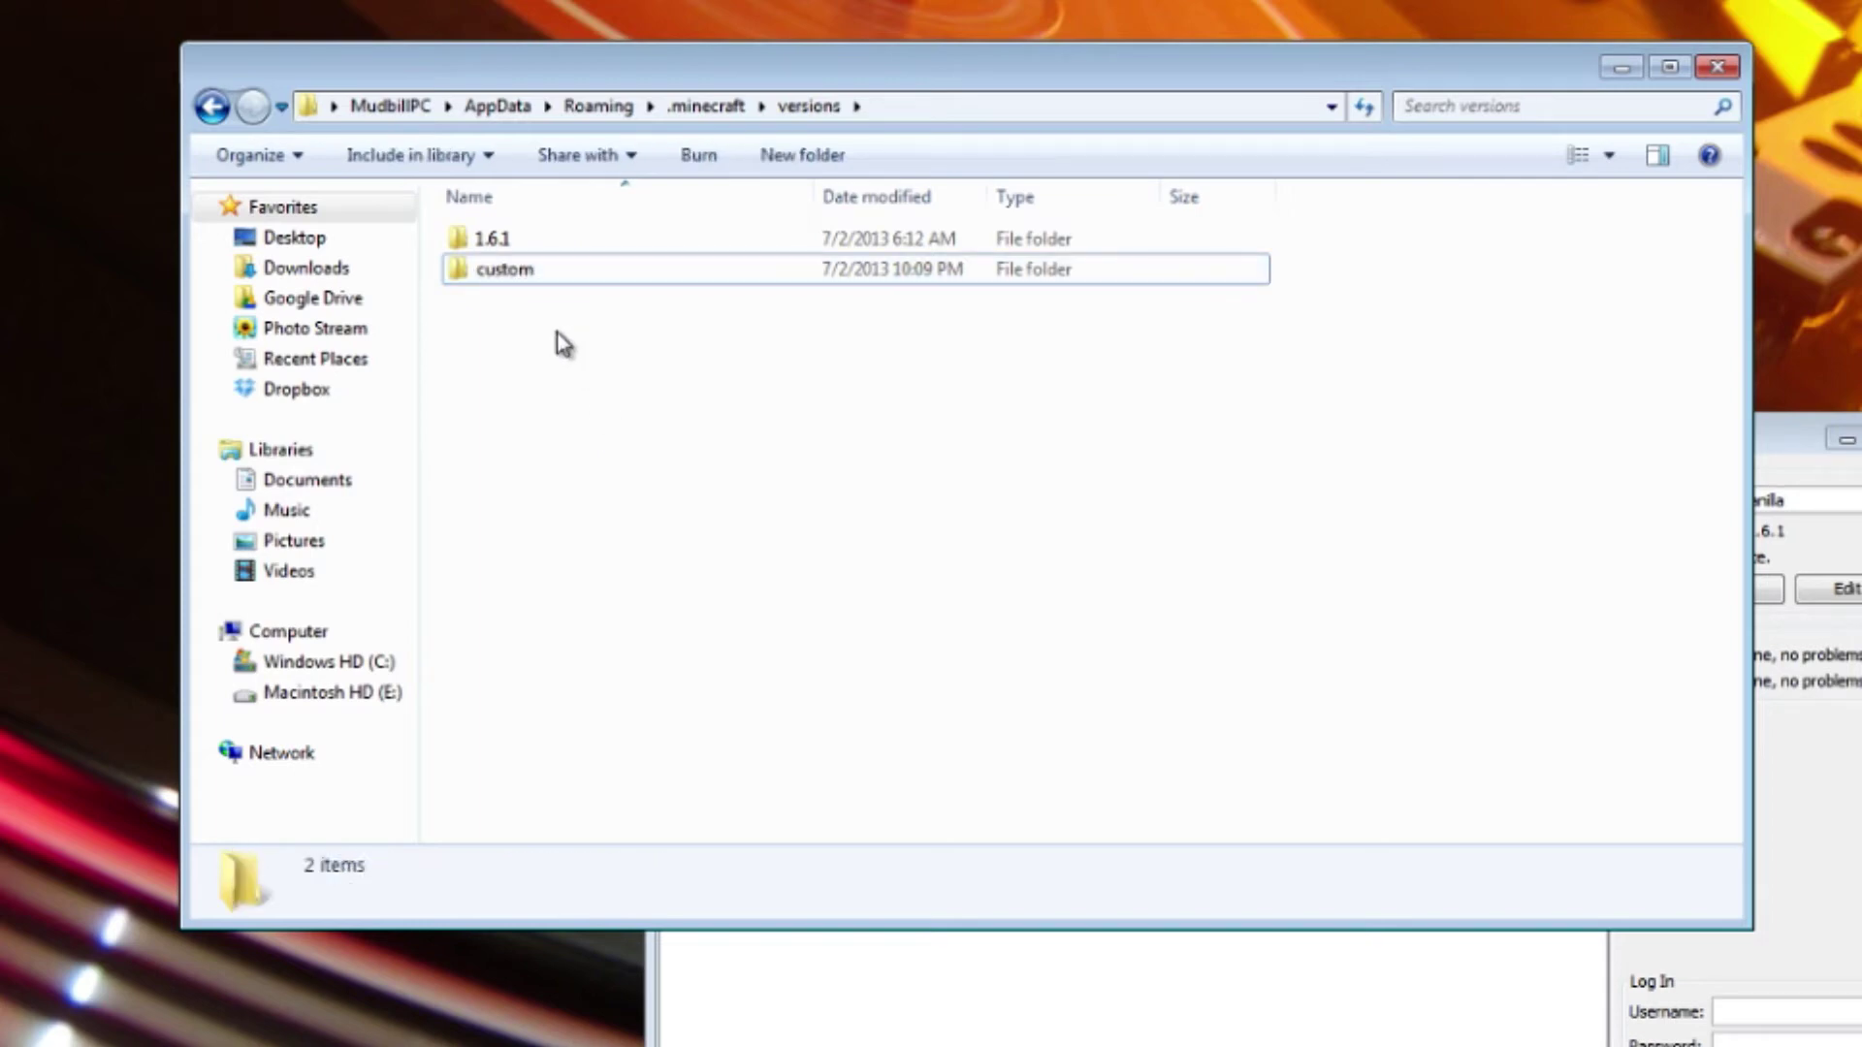